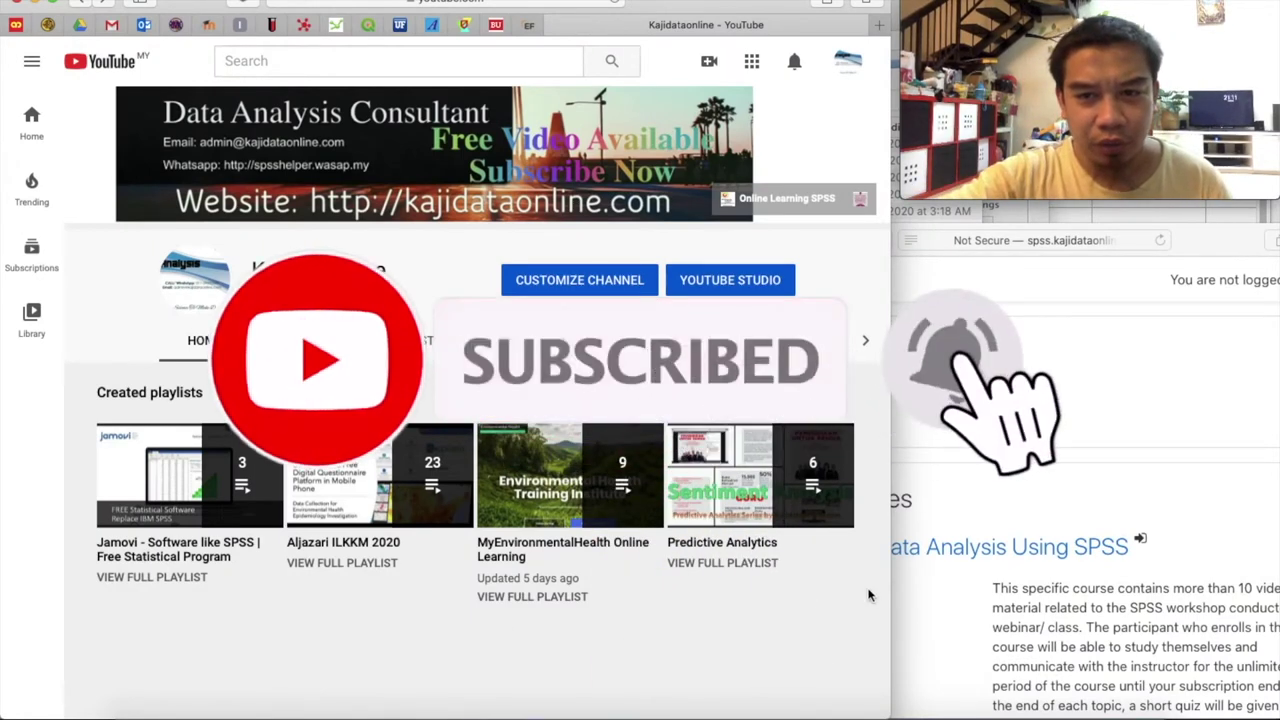
Bring the SPSS Data Analysis Workshop 2019 course page forward and scroll to its Topic 1 materials
{"action": "left_click", "coordinate": [1029, 423]}
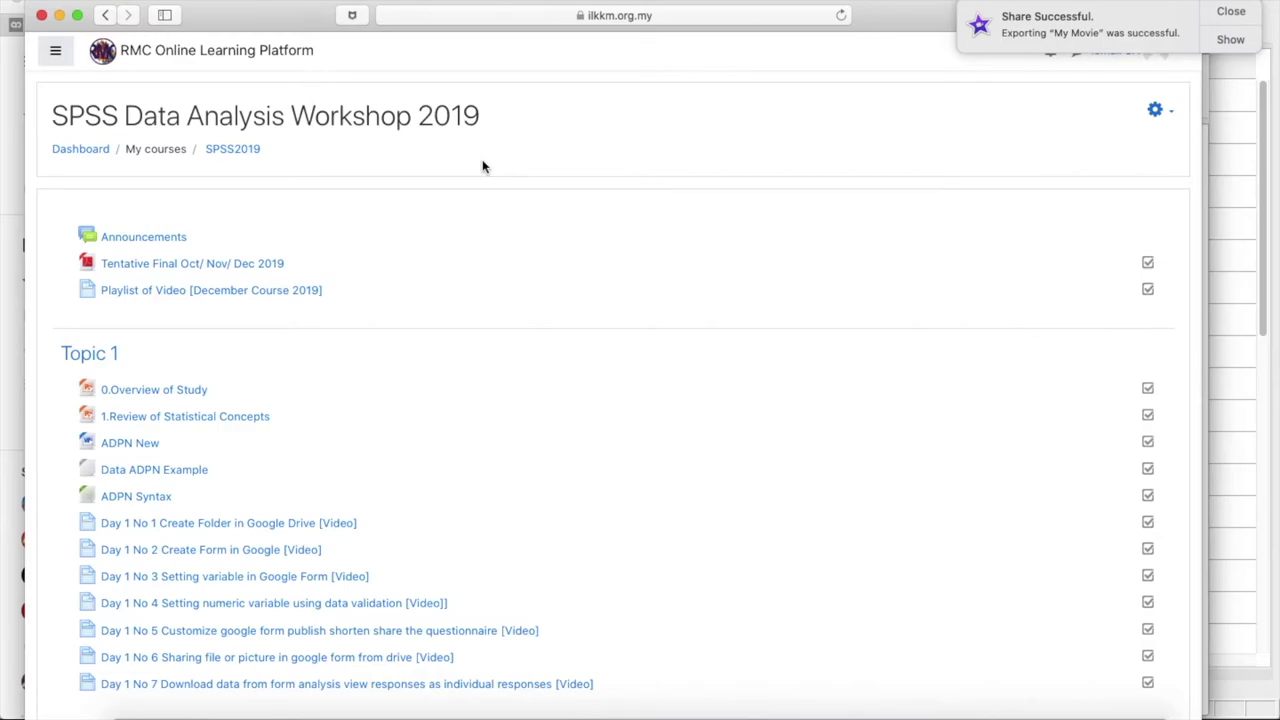
{"action": "scroll", "coordinate": [482, 166], "scroll_direction": "down", "scroll_amount": 20}
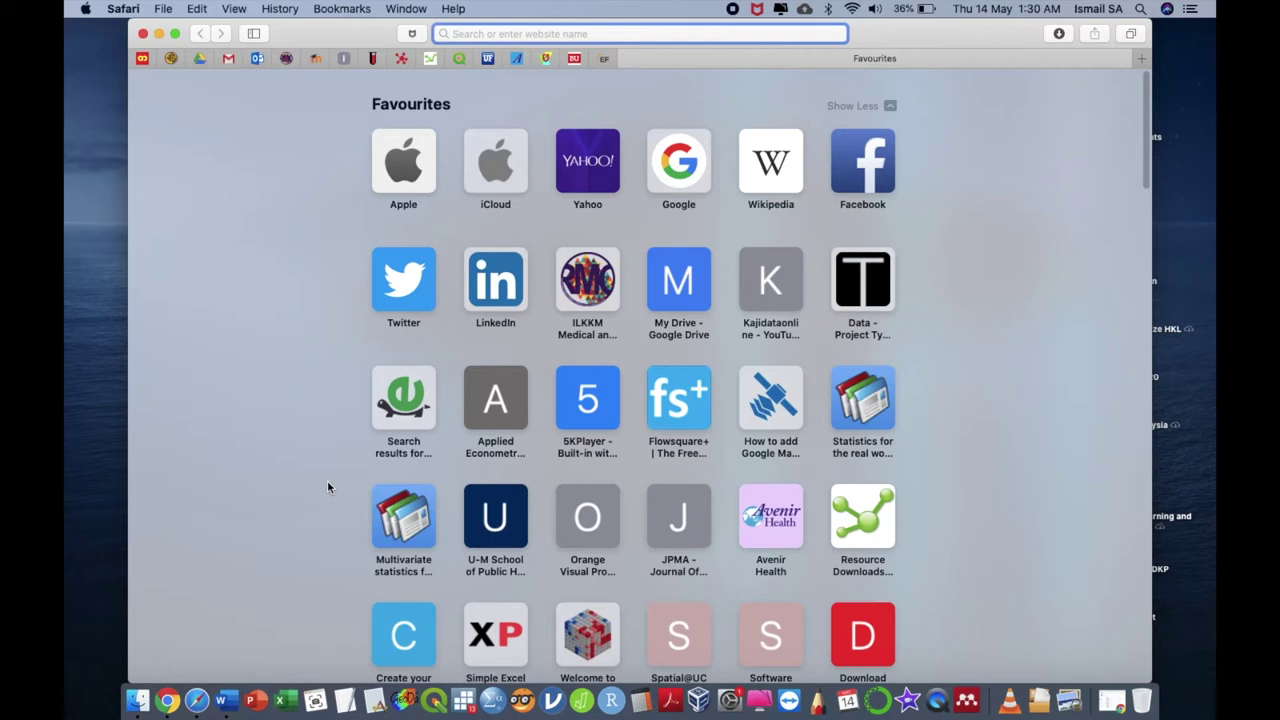
Open gbnetwork.my and scroll through its hosting offers and domain prices
{"action": "type", "text": "gb"}
{"action": "key", "text": "Return"}
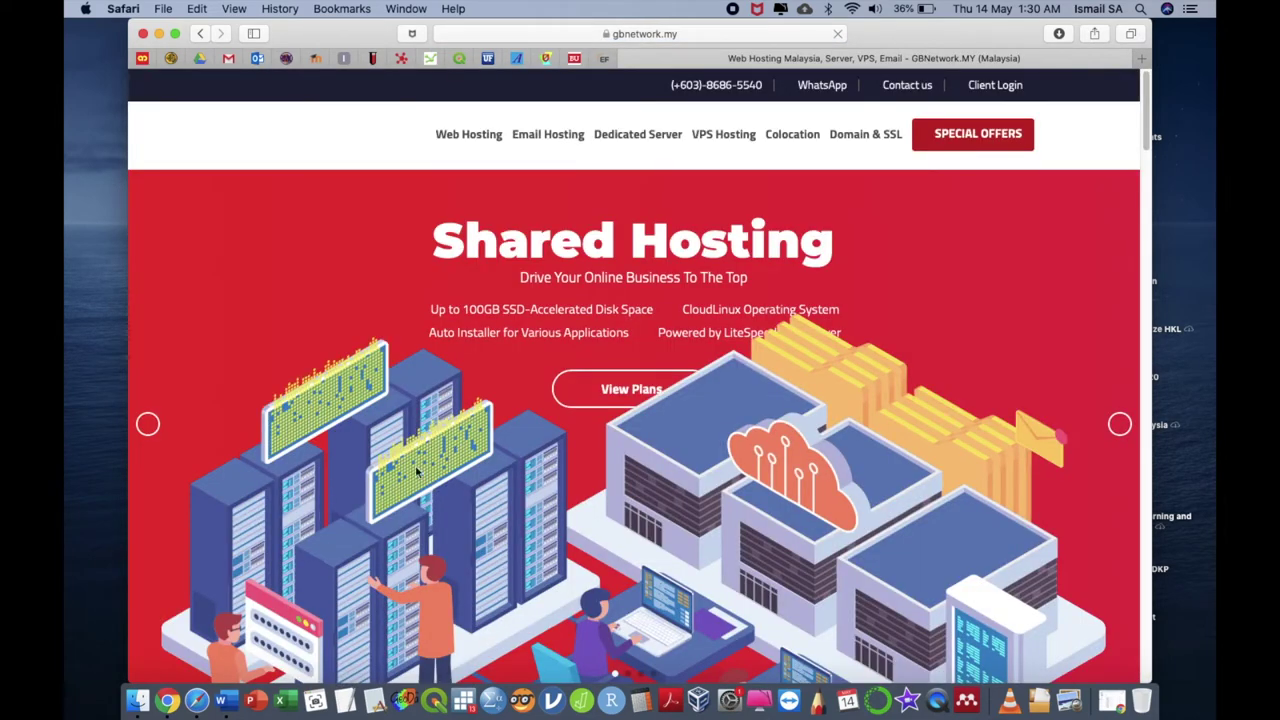
{"action": "scroll", "coordinate": [416, 312], "scroll_direction": "down", "scroll_amount": 10}
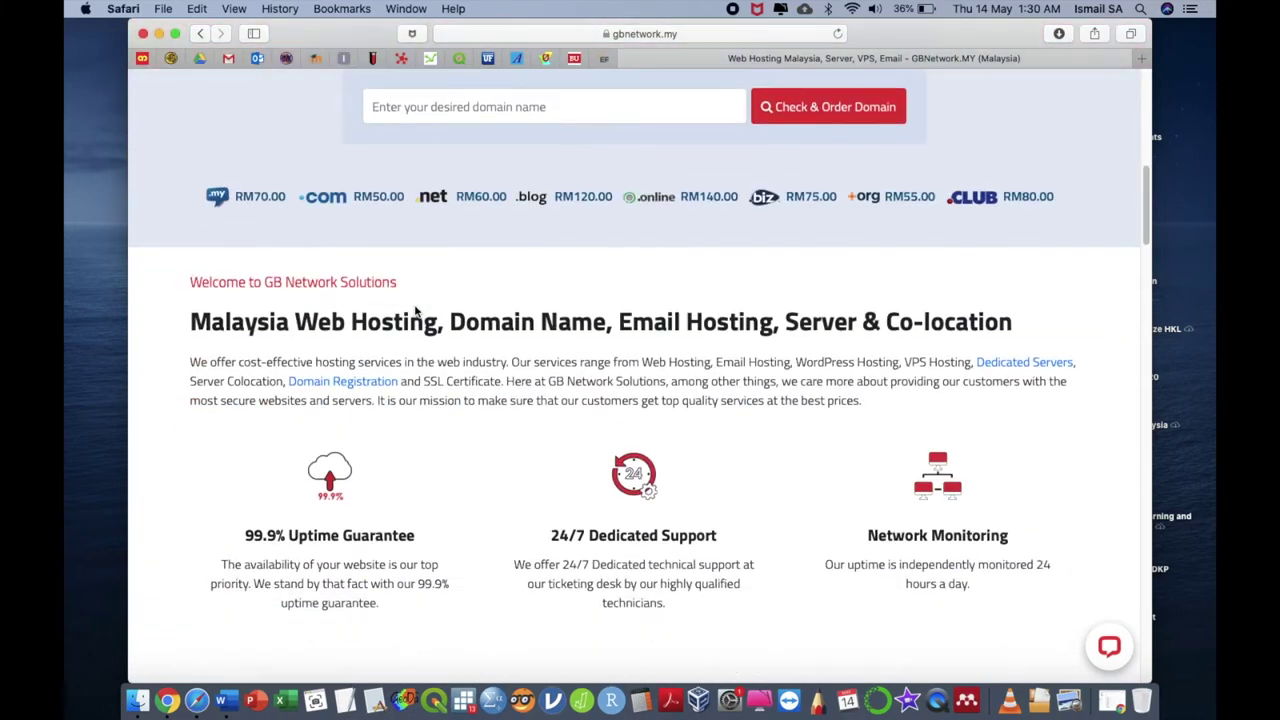
{"action": "scroll", "coordinate": [416, 312], "scroll_direction": "down", "scroll_amount": 3}
{"action": "scroll", "coordinate": [415, 306], "scroll_direction": "up", "scroll_amount": 6}
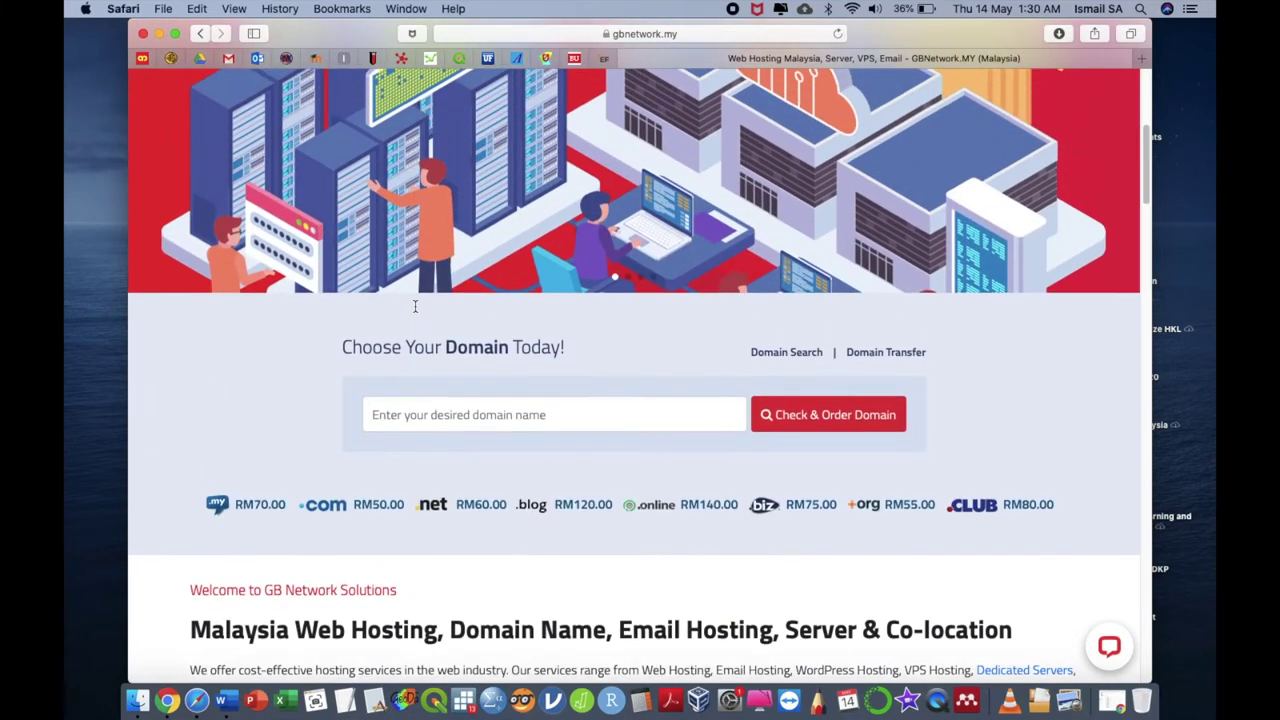
{"action": "scroll", "coordinate": [415, 306], "scroll_direction": "up", "scroll_amount": 5}
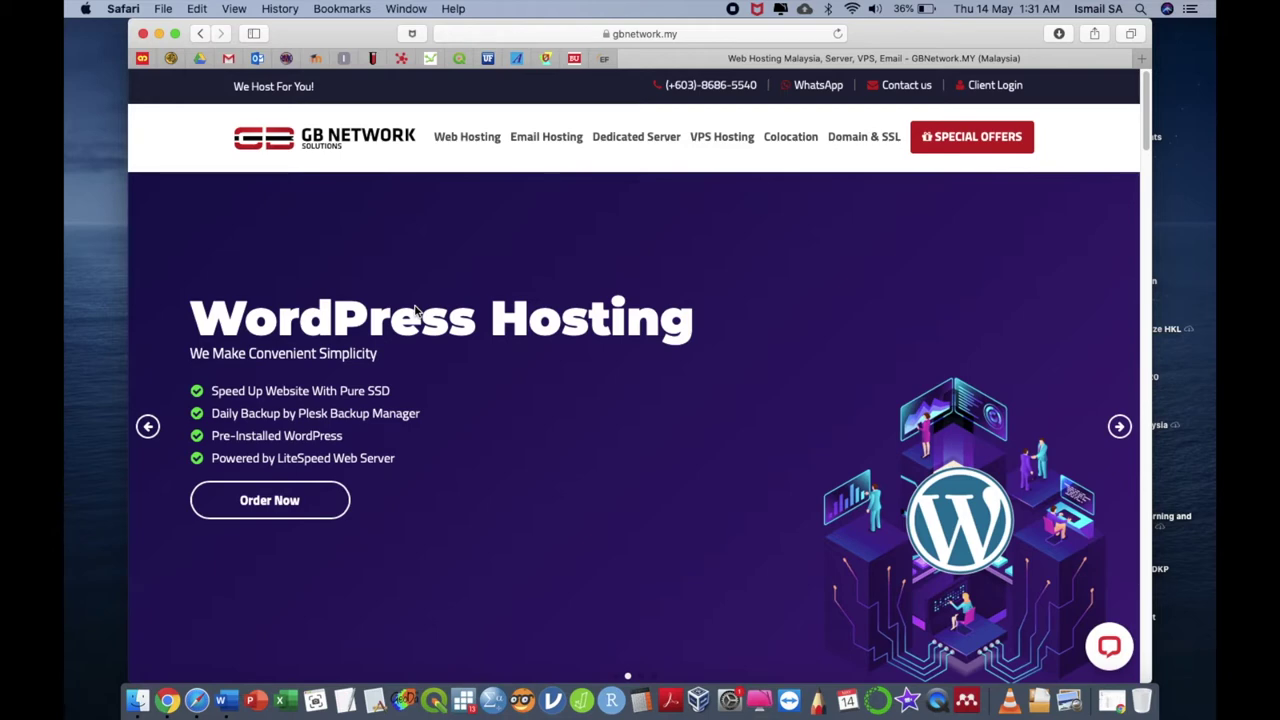
{"action": "left_click", "coordinate": [662, 38]}
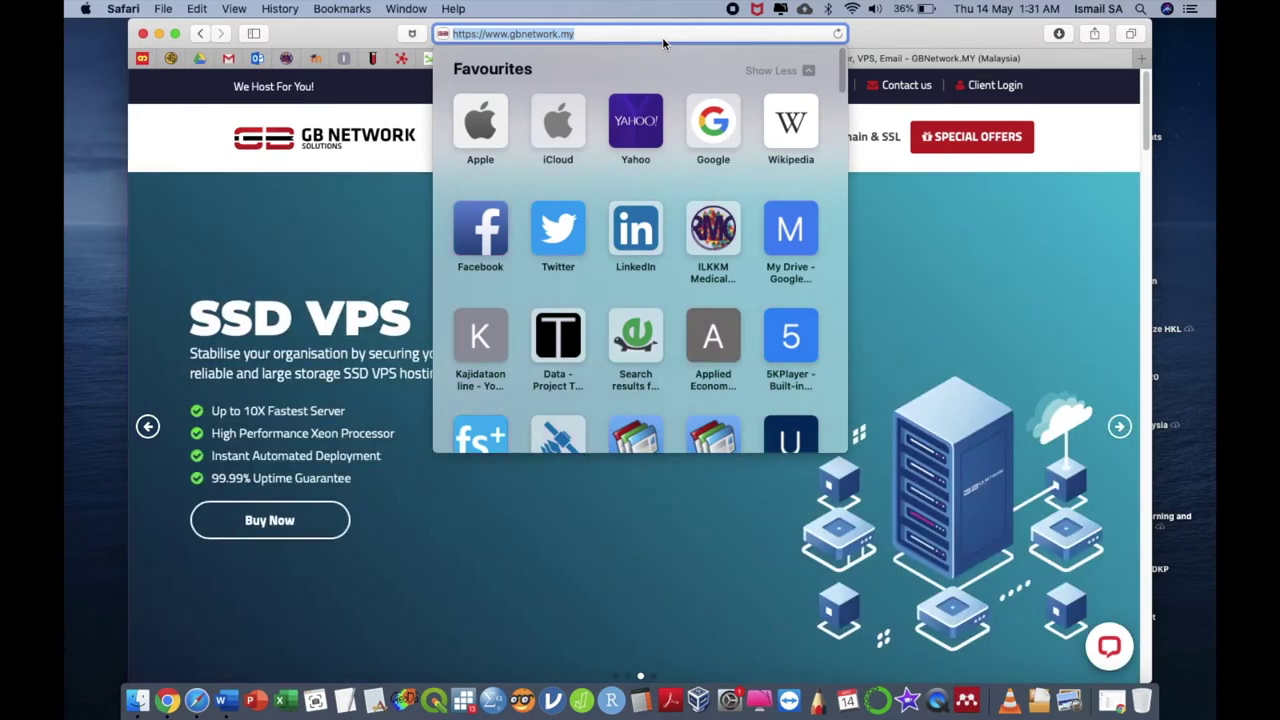
Load the myenvironmentalhealth.com/cpanel login page, then reveal the desktop
{"action": "type", "text": "my"}
{"action": "key", "text": "Right"}
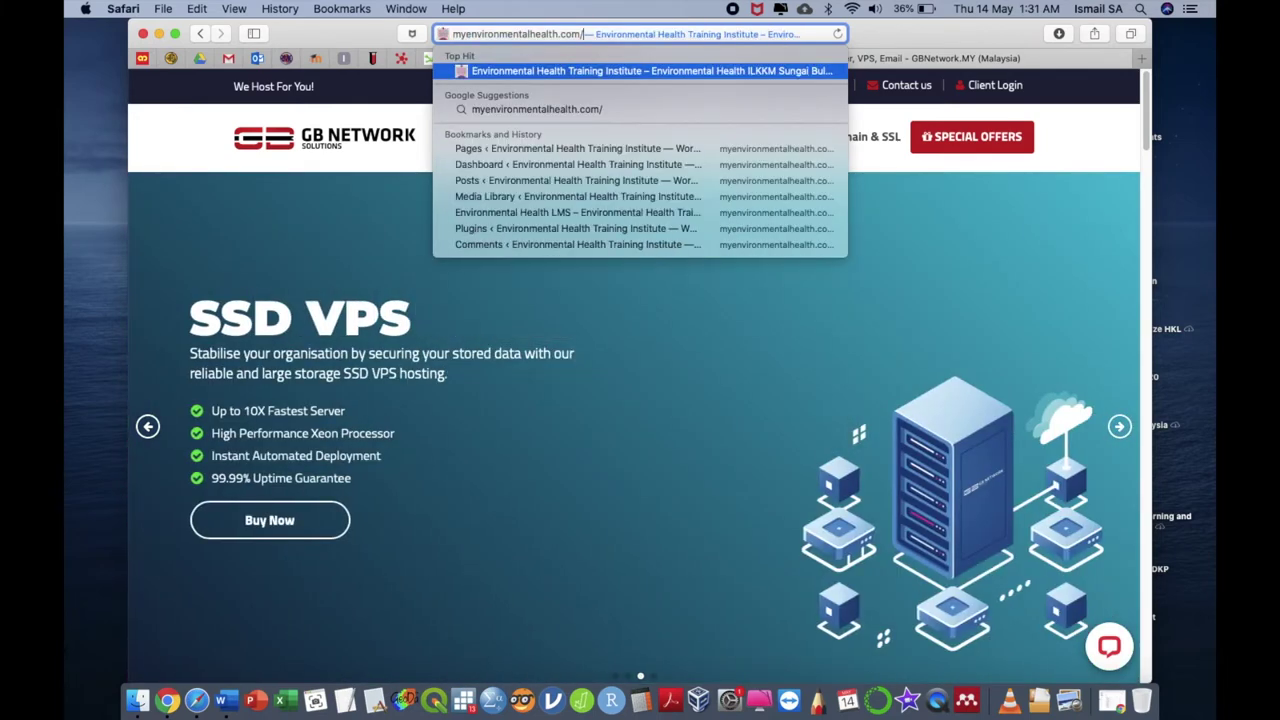
{"action": "type", "text": "cpna"}
{"action": "key", "text": "BackSpace"}
{"action": "key", "text": "BackSpace"}
{"action": "type", "text": "a"}
{"action": "key", "text": "Return"}
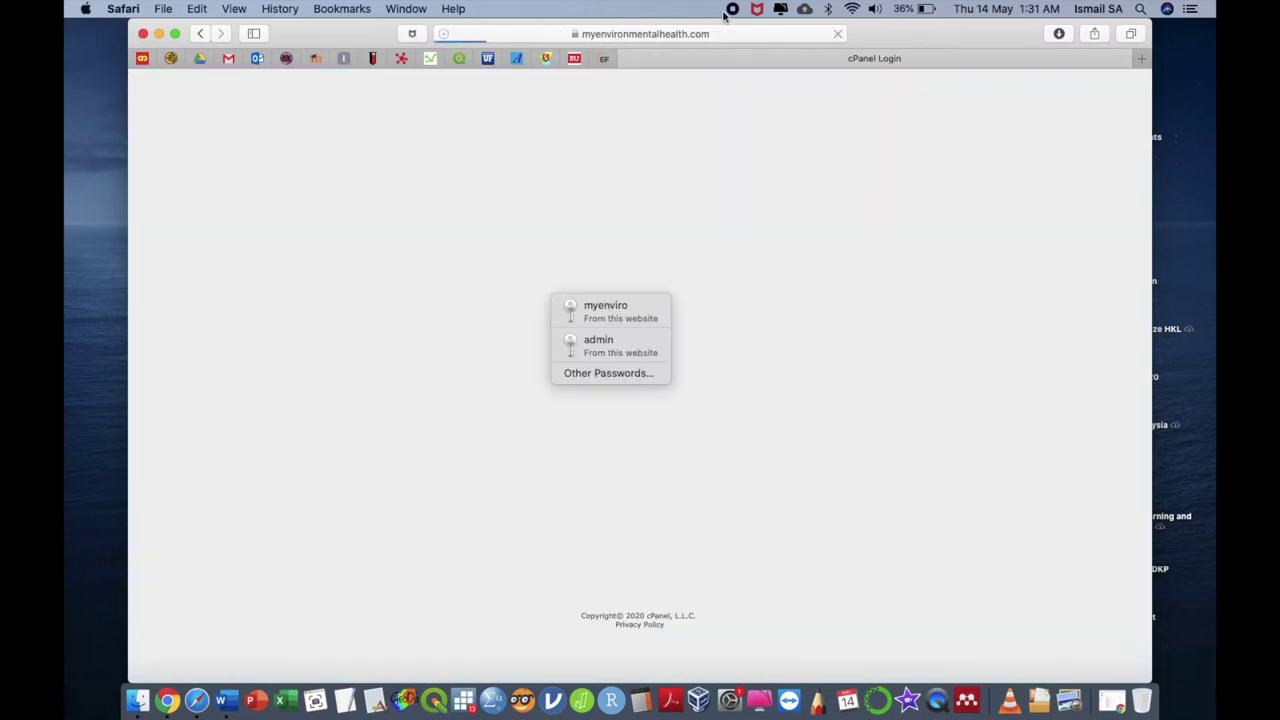
{"action": "key", "text": "F11"}
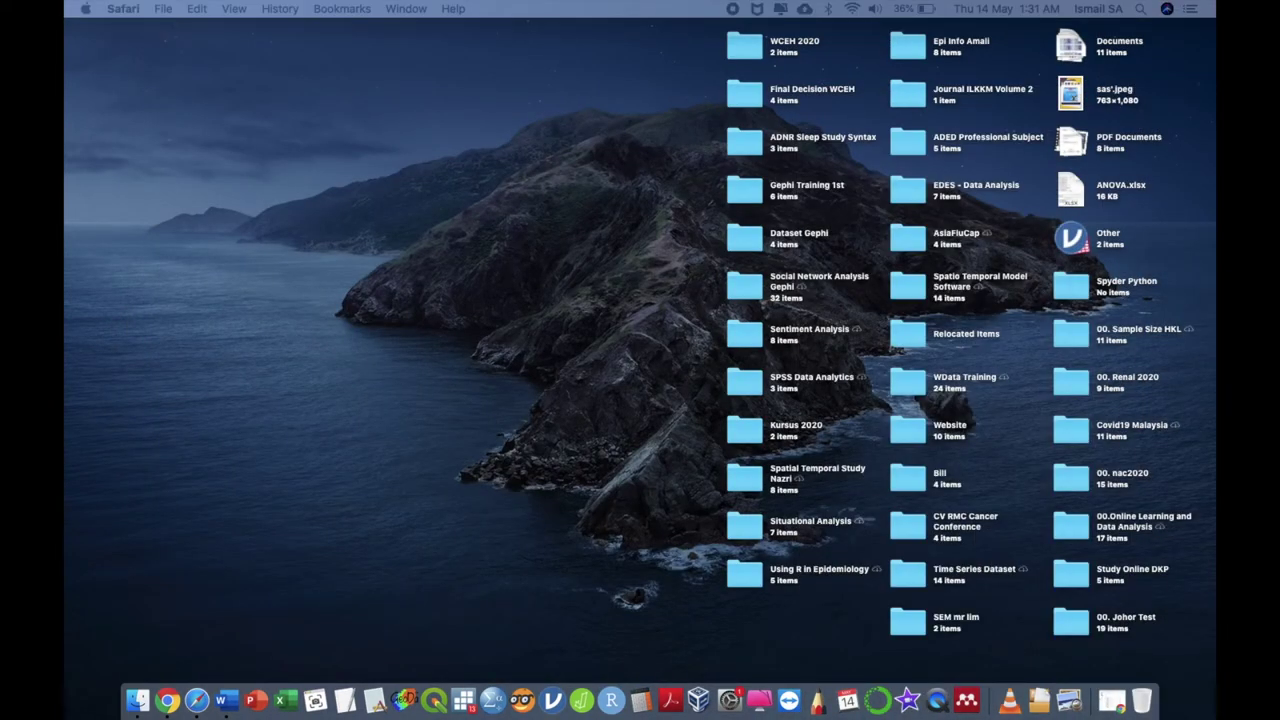
Bring cPanel back and review its Databases, Domains, Email, Metrics, Security and Software sections
{"action": "left_click", "coordinate": [1203, 47]}
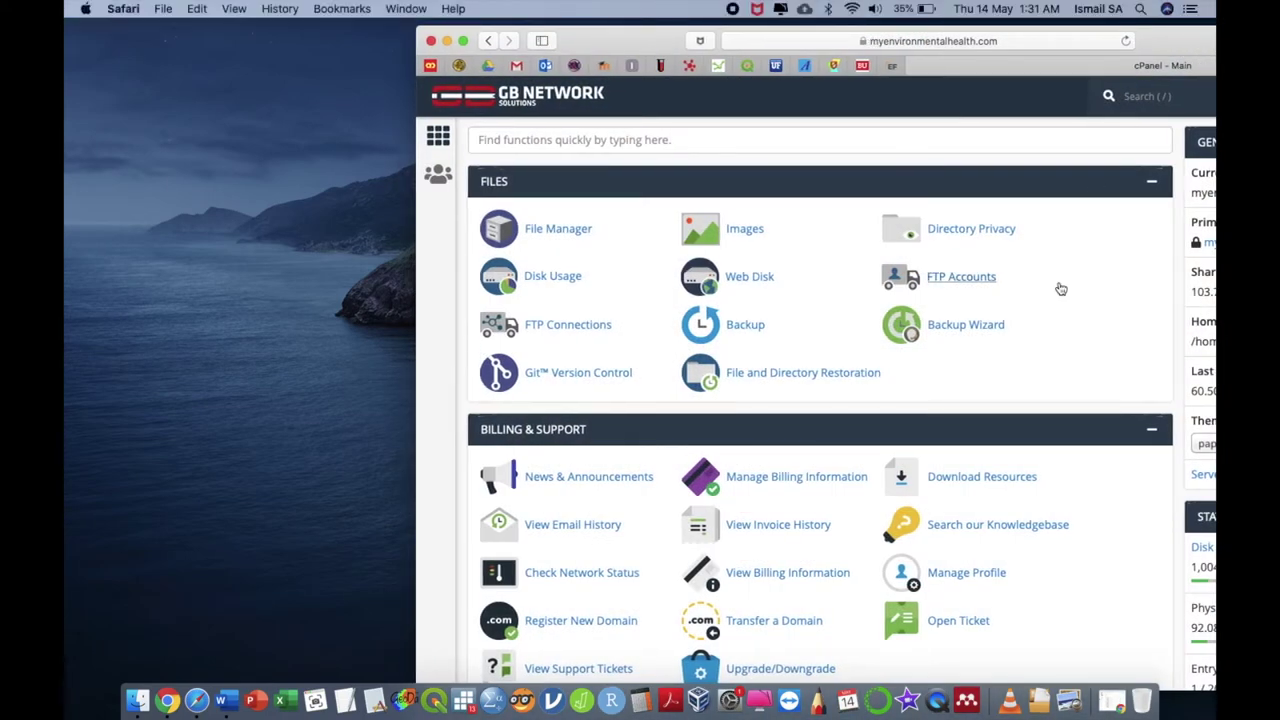
{"action": "scroll", "coordinate": [1066, 326], "scroll_direction": "down", "scroll_amount": 2}
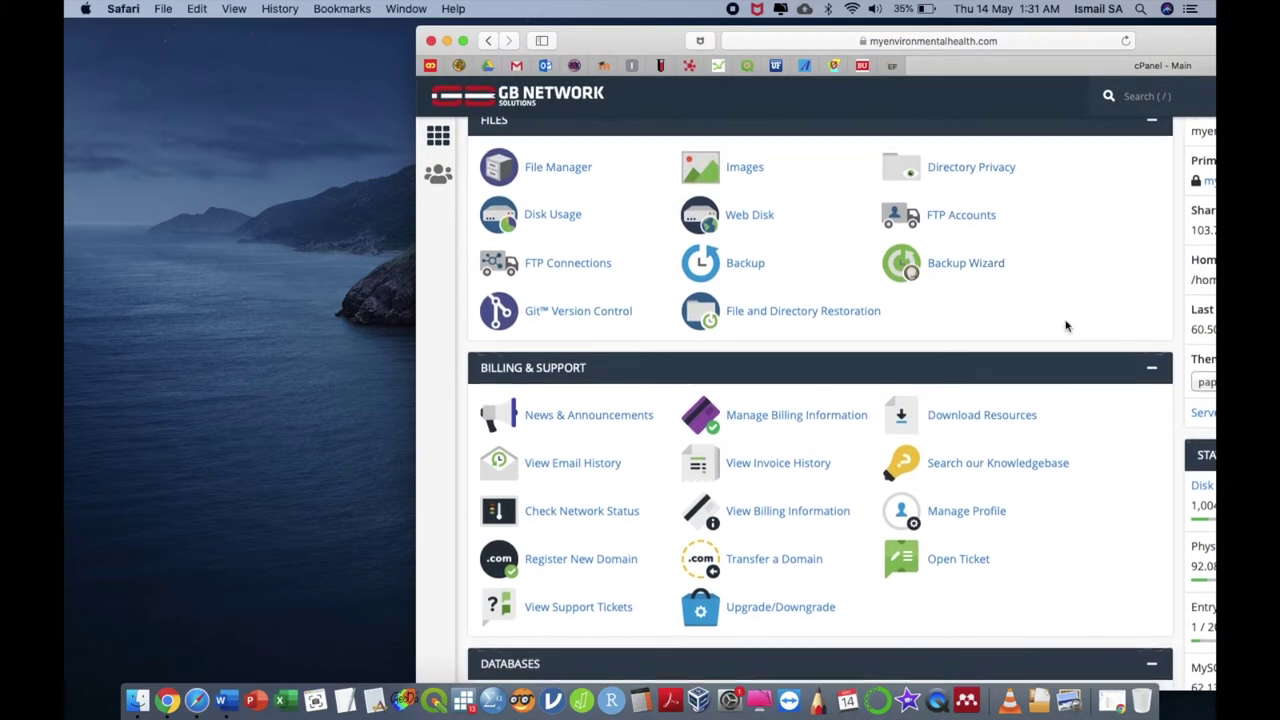
{"action": "scroll", "coordinate": [1066, 326], "scroll_direction": "down", "scroll_amount": 6}
{"action": "scroll", "coordinate": [1066, 326], "scroll_direction": "down", "scroll_amount": 15}
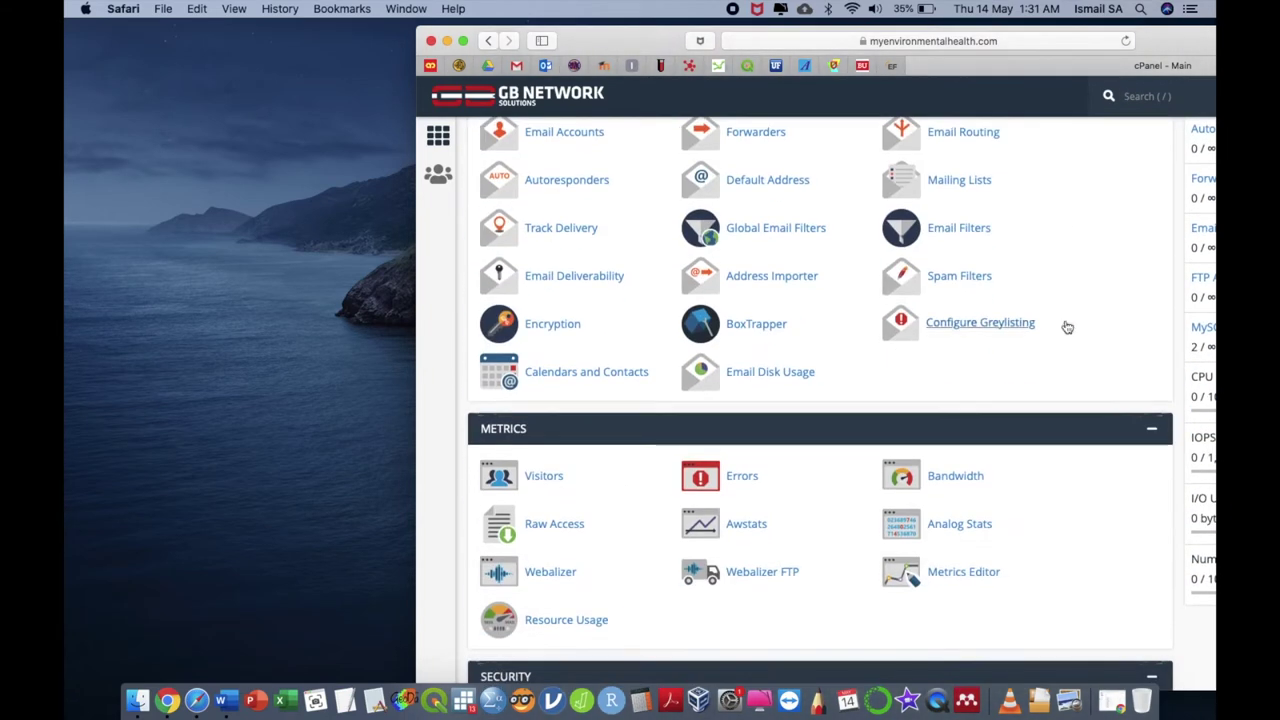
{"action": "scroll", "coordinate": [1066, 326], "scroll_direction": "down", "scroll_amount": 5}
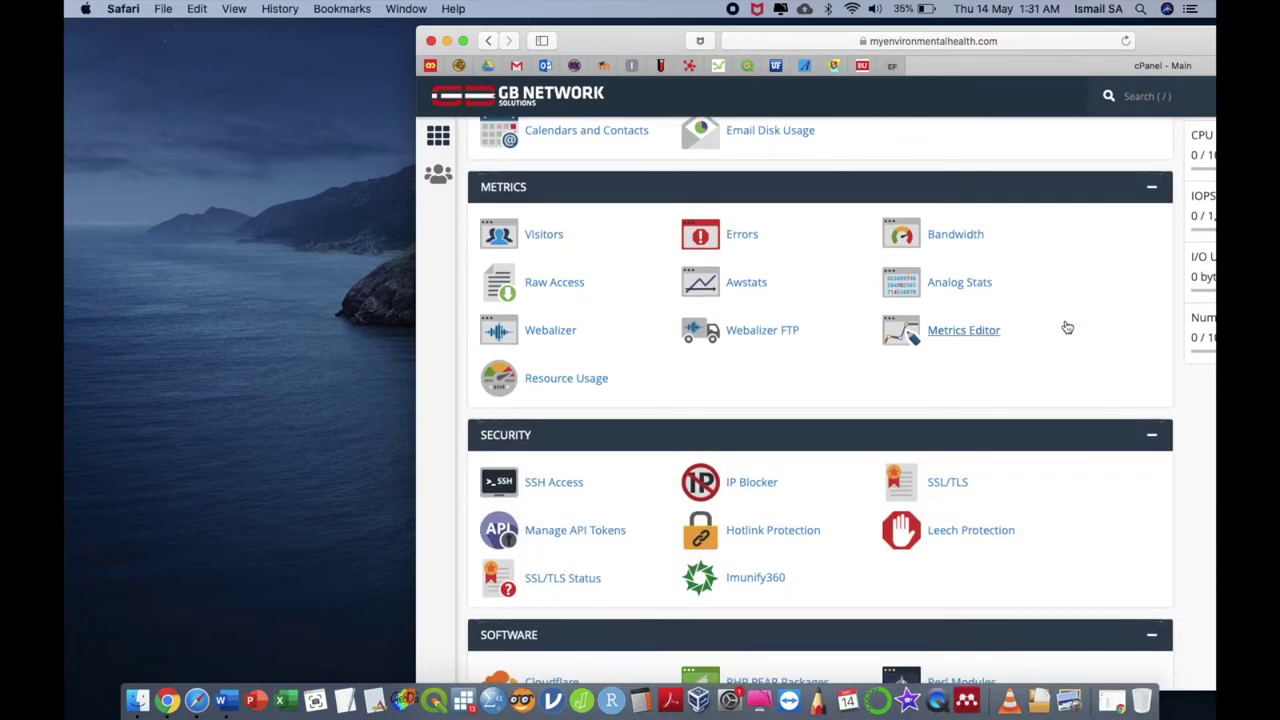
{"action": "scroll", "coordinate": [1067, 328], "scroll_direction": "down", "scroll_amount": 6}
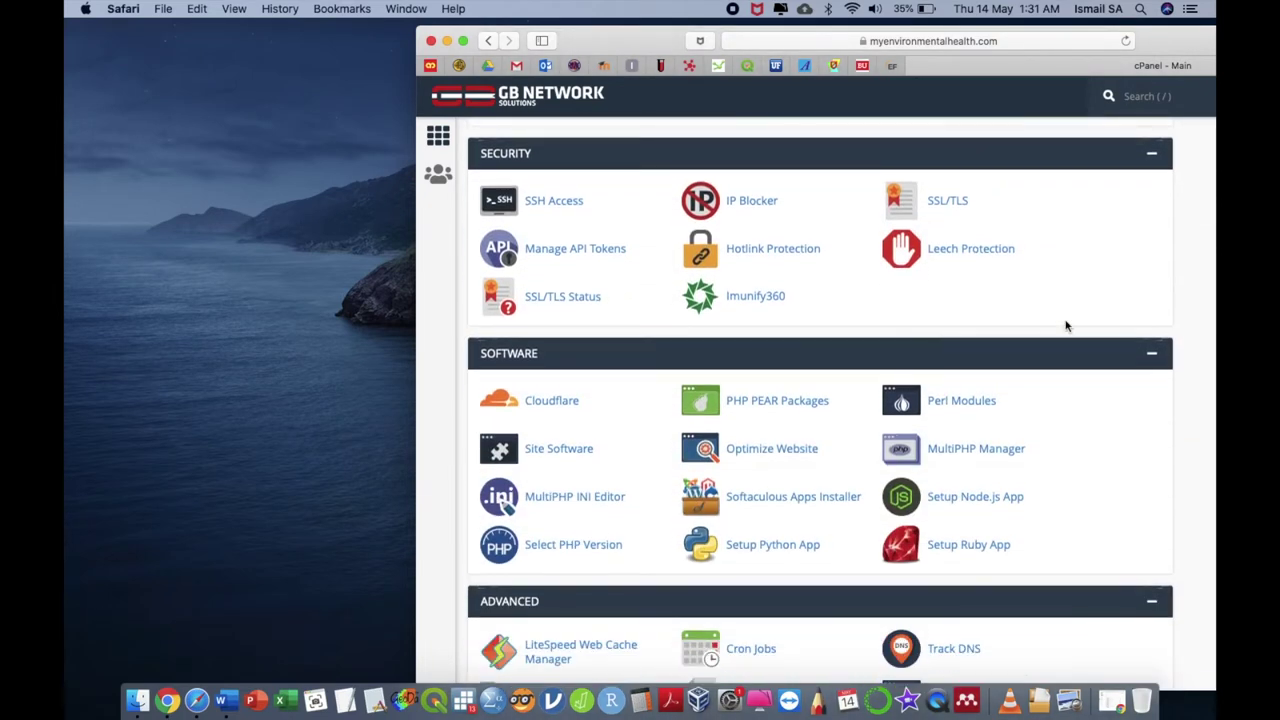
{"action": "scroll", "coordinate": [1066, 326], "scroll_direction": "down", "scroll_amount": 2}
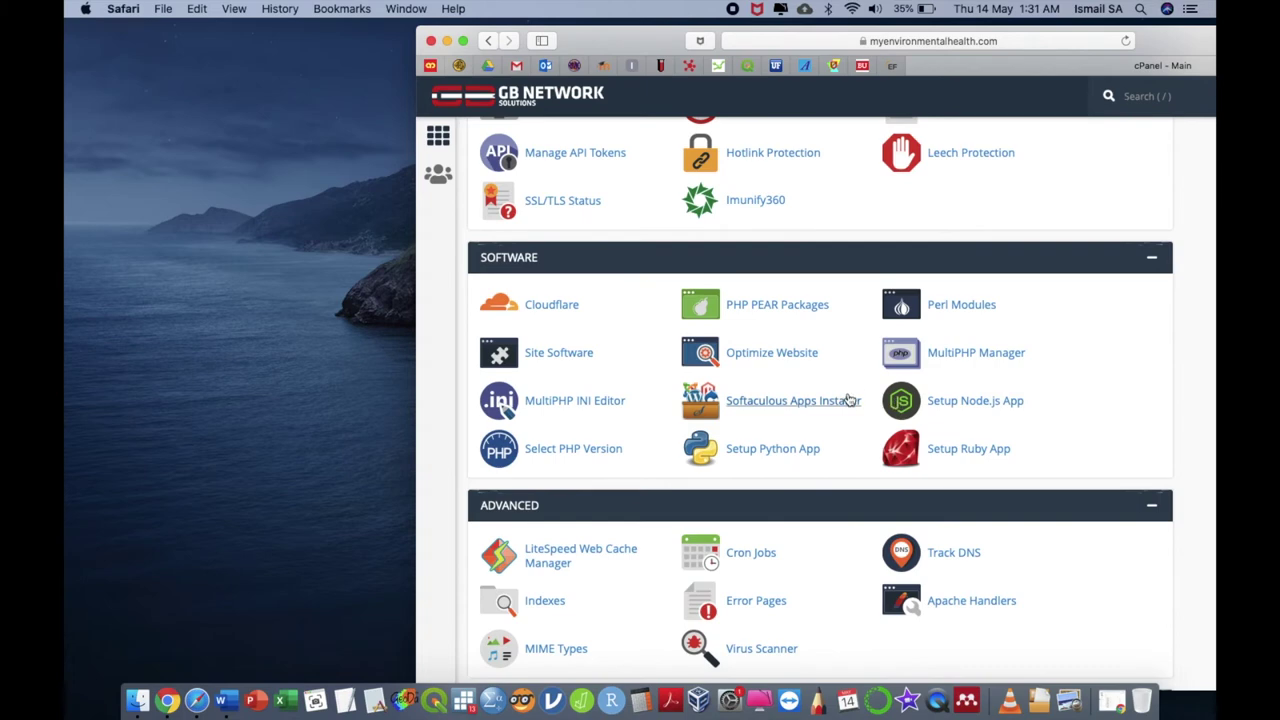
{"action": "scroll", "coordinate": [848, 400], "scroll_direction": "up", "scroll_amount": 9}
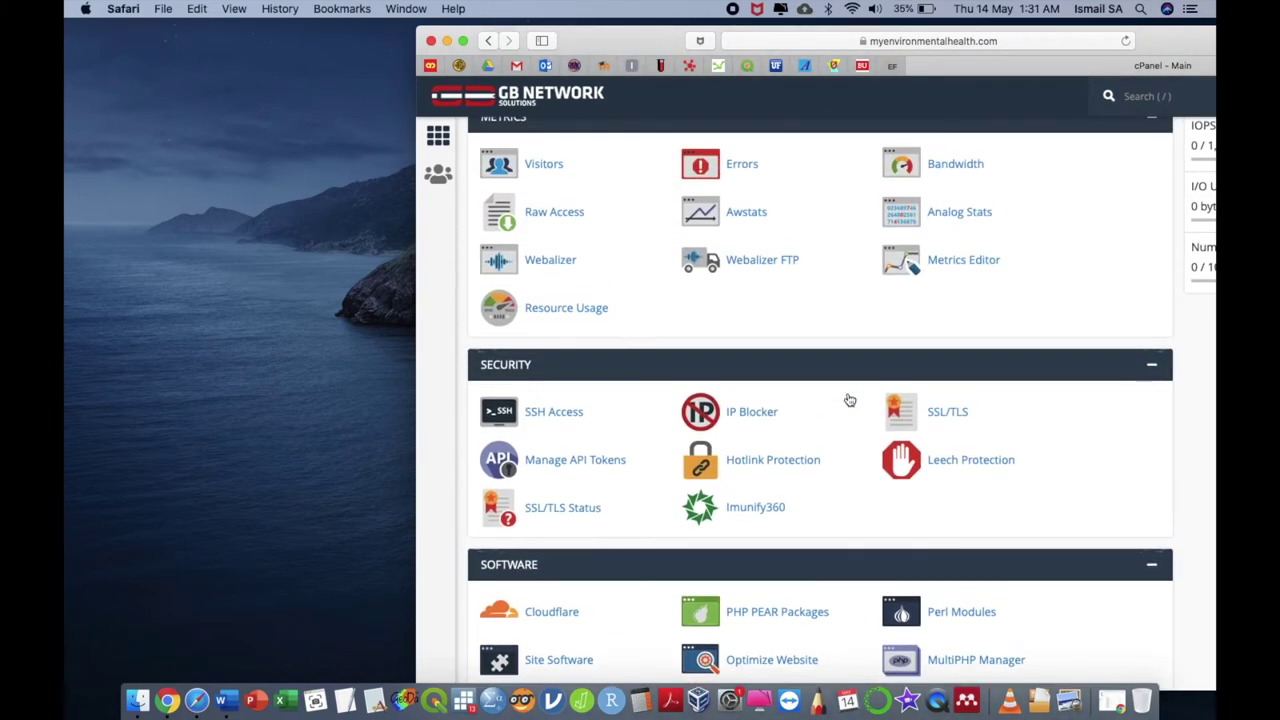
{"action": "scroll", "coordinate": [848, 399], "scroll_direction": "up", "scroll_amount": 6}
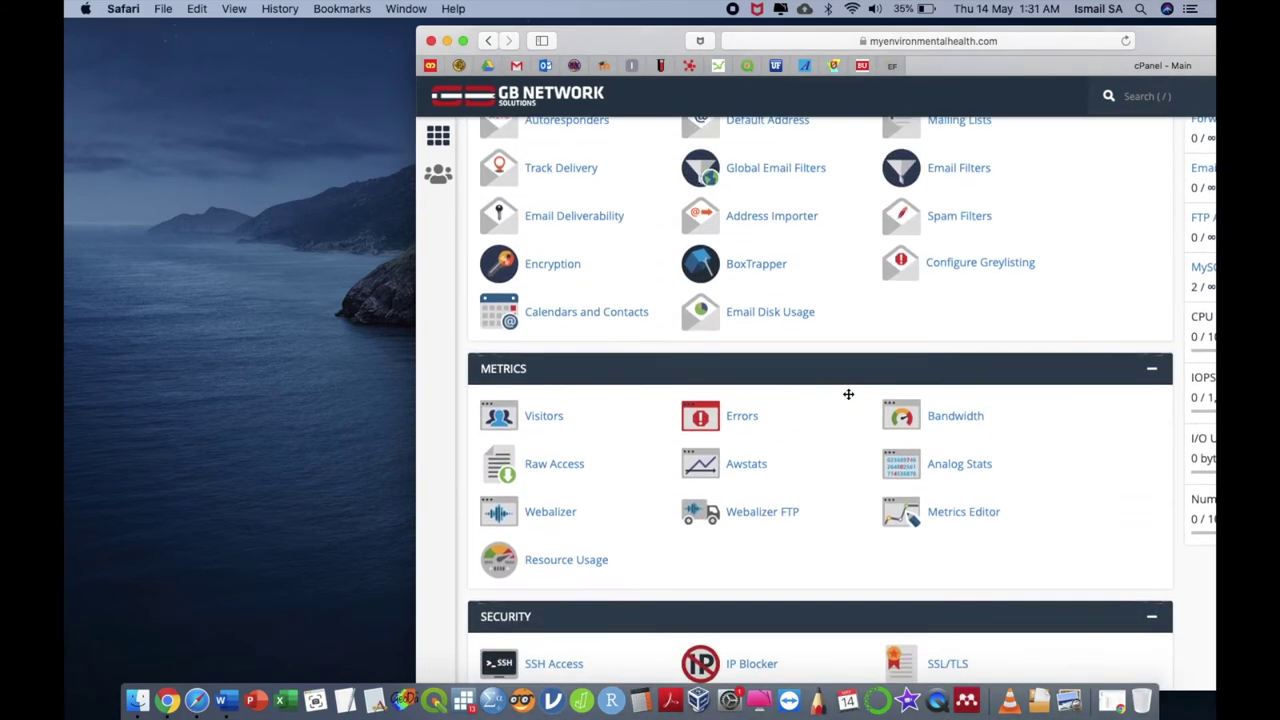
{"action": "scroll", "coordinate": [848, 394], "scroll_direction": "up", "scroll_amount": 5}
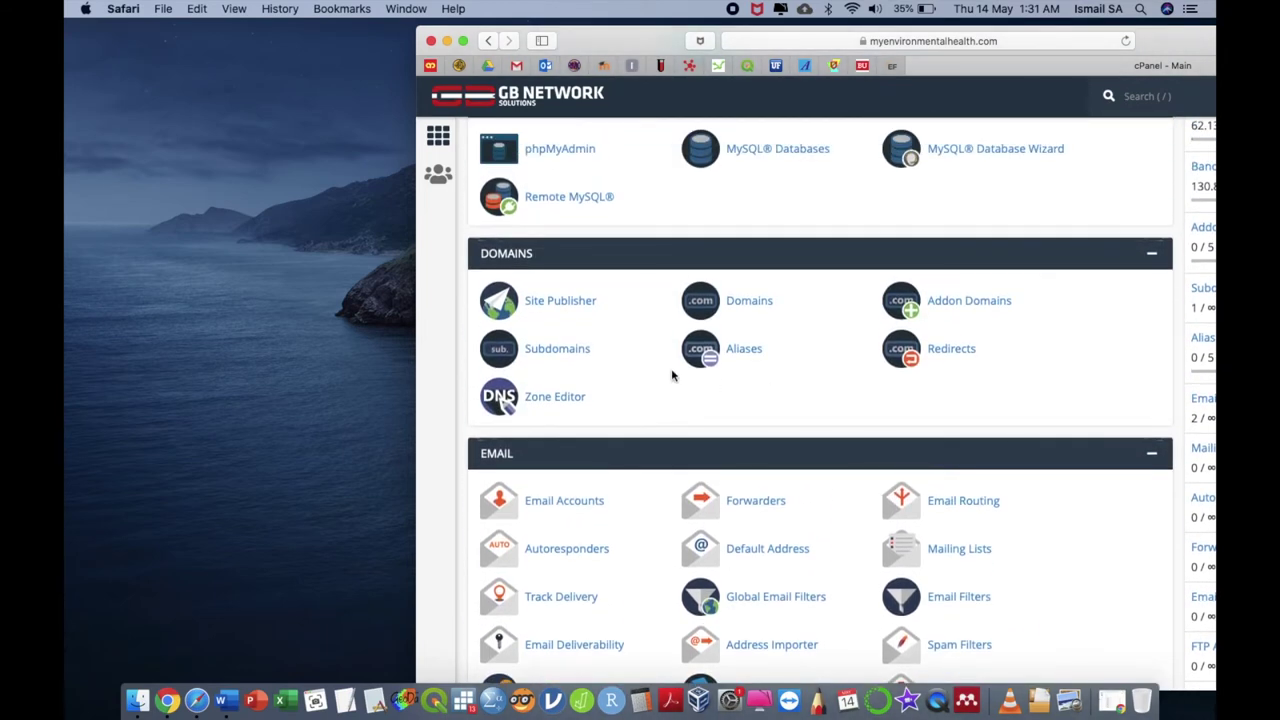
Create the subdomain lms on myenvironmentalhealth.com with document root /public_html/lms
{"action": "left_click", "coordinate": [556, 349]}
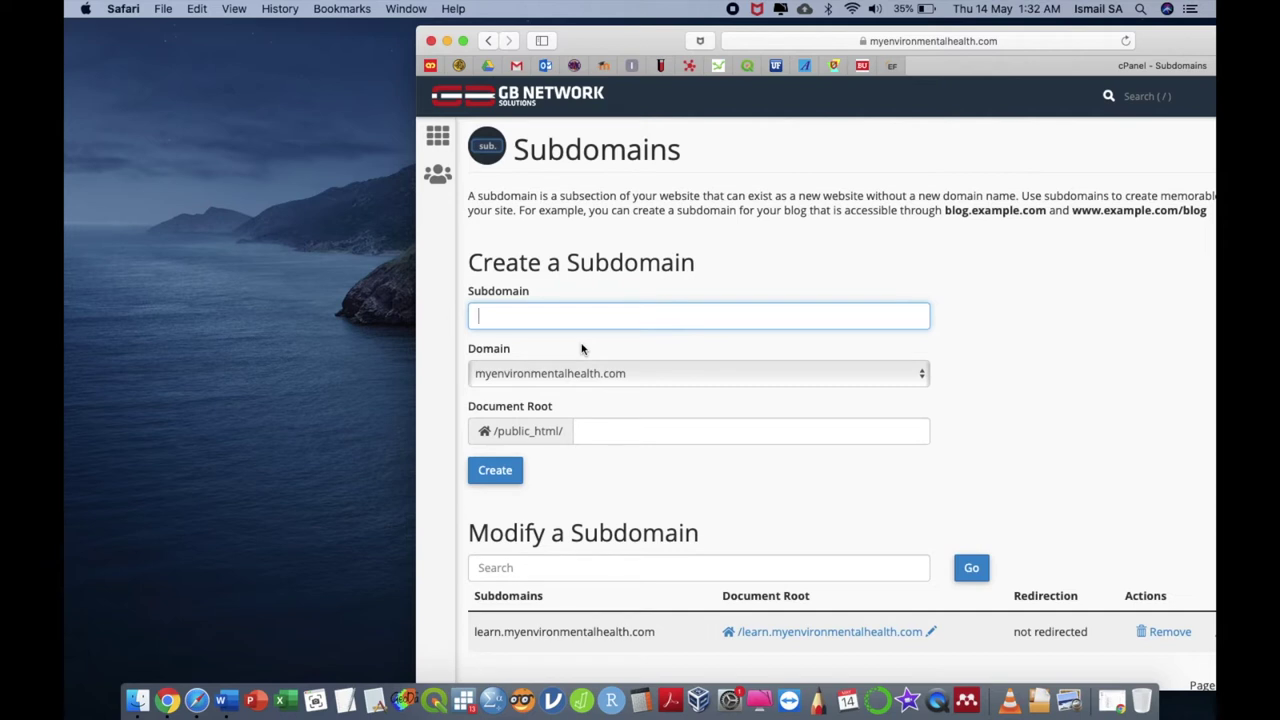
{"action": "scroll", "coordinate": [700, 500], "scroll_direction": "down", "scroll_amount": 2}
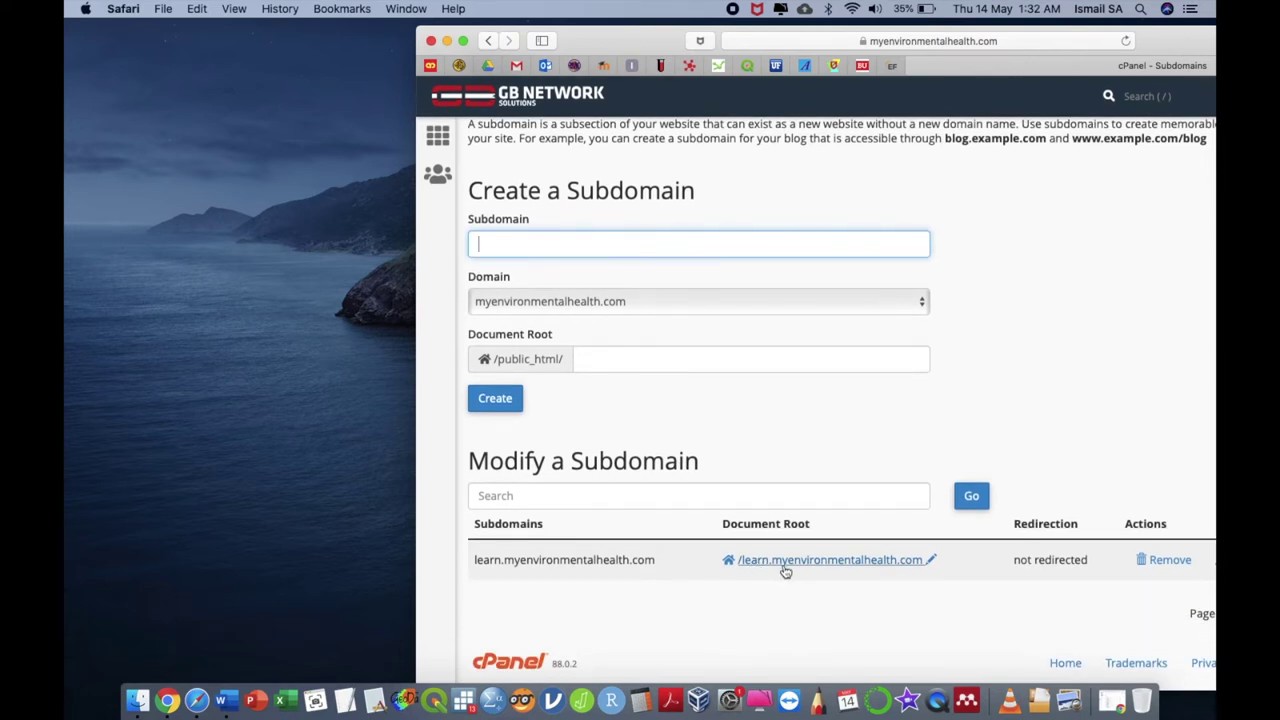
{"action": "left_click", "coordinate": [654, 249]}
{"action": "left_click", "coordinate": [512, 398]}
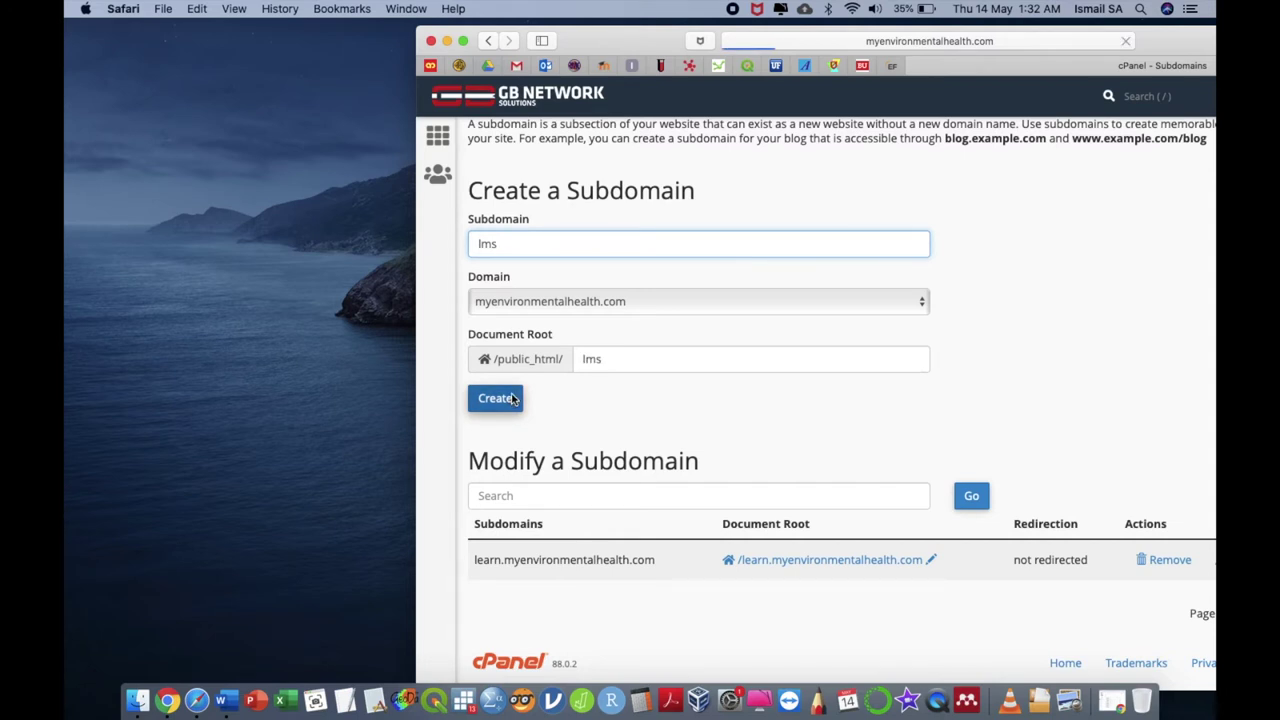
Check the new lms subdomain in the list and return to the cPanel main page
{"action": "left_click", "coordinate": [947, 262]}
{"action": "scroll", "coordinate": [766, 551], "scroll_direction": "down", "scroll_amount": 3}
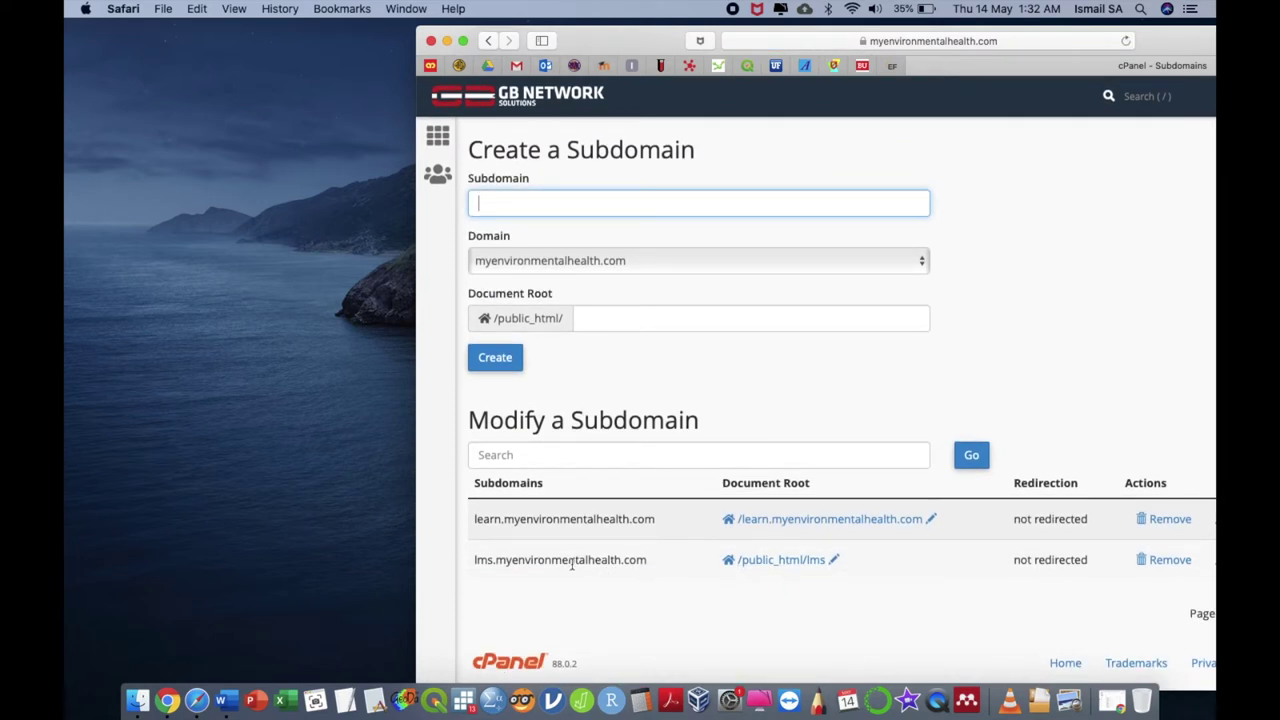
{"action": "left_click_drag", "start_coordinate": [476, 560], "coordinate": [650, 560]}
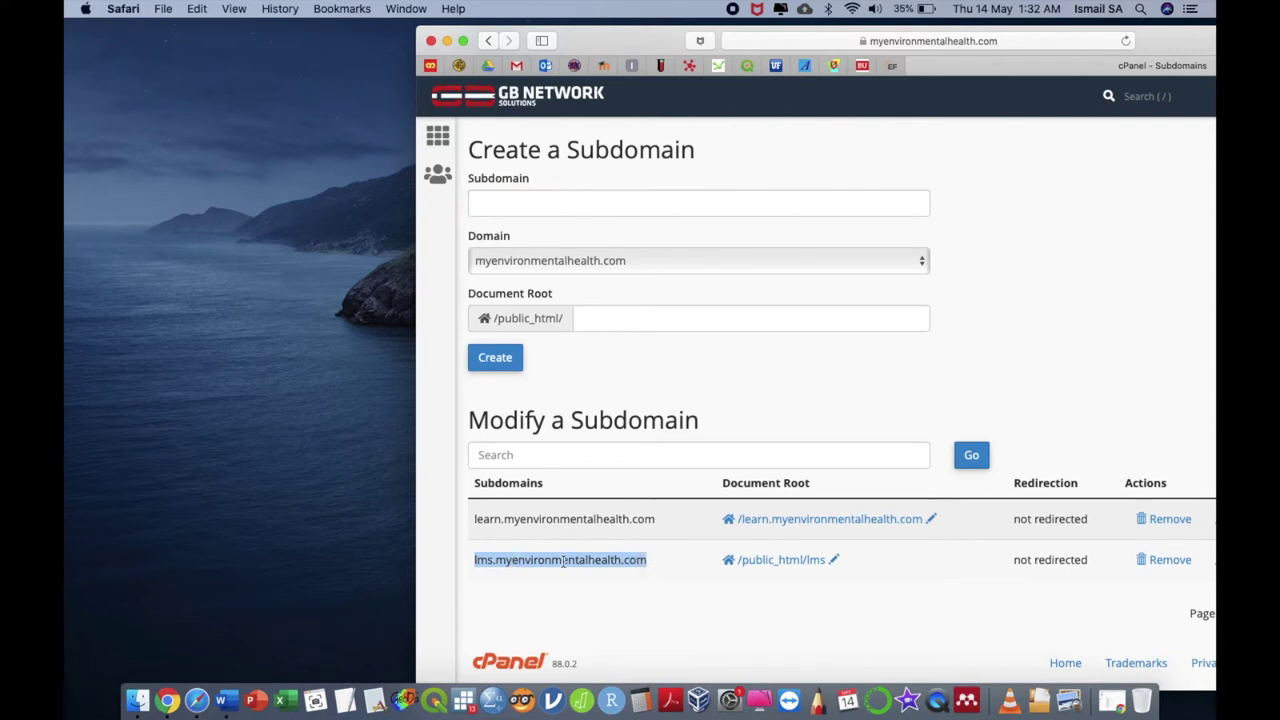
{"action": "left_click", "coordinate": [772, 369]}
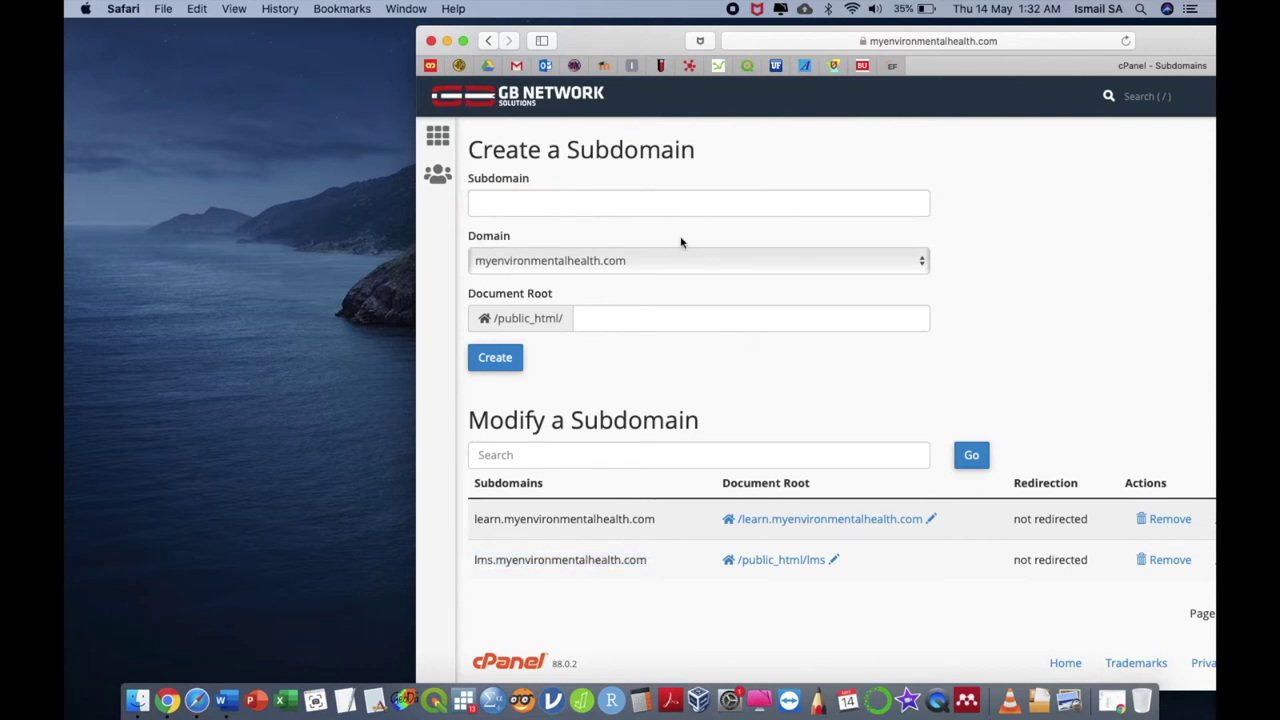
{"action": "left_click", "coordinate": [505, 105]}
{"action": "scroll", "coordinate": [857, 400], "scroll_direction": "down", "scroll_amount": 5}
{"action": "scroll", "coordinate": [857, 400], "scroll_direction": "down", "scroll_amount": 15}
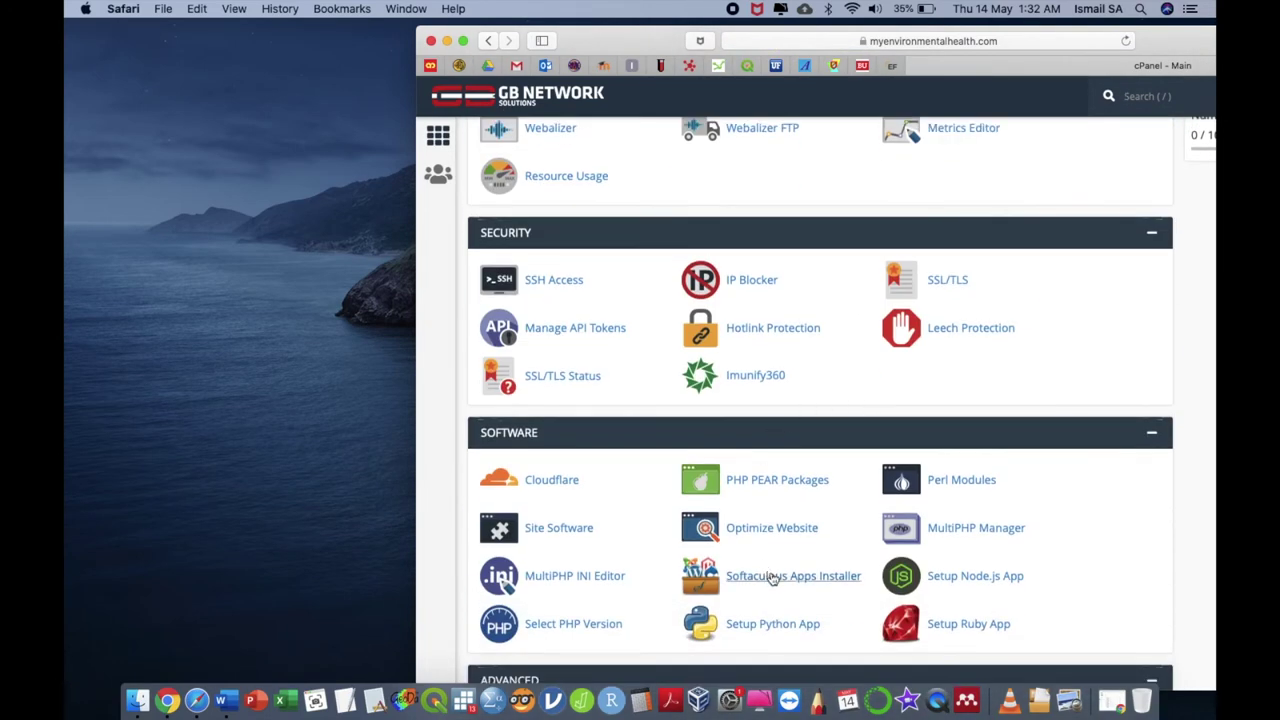
Open the Softaculous apps installer and shift the browser window left
{"action": "left_click", "coordinate": [771, 576]}
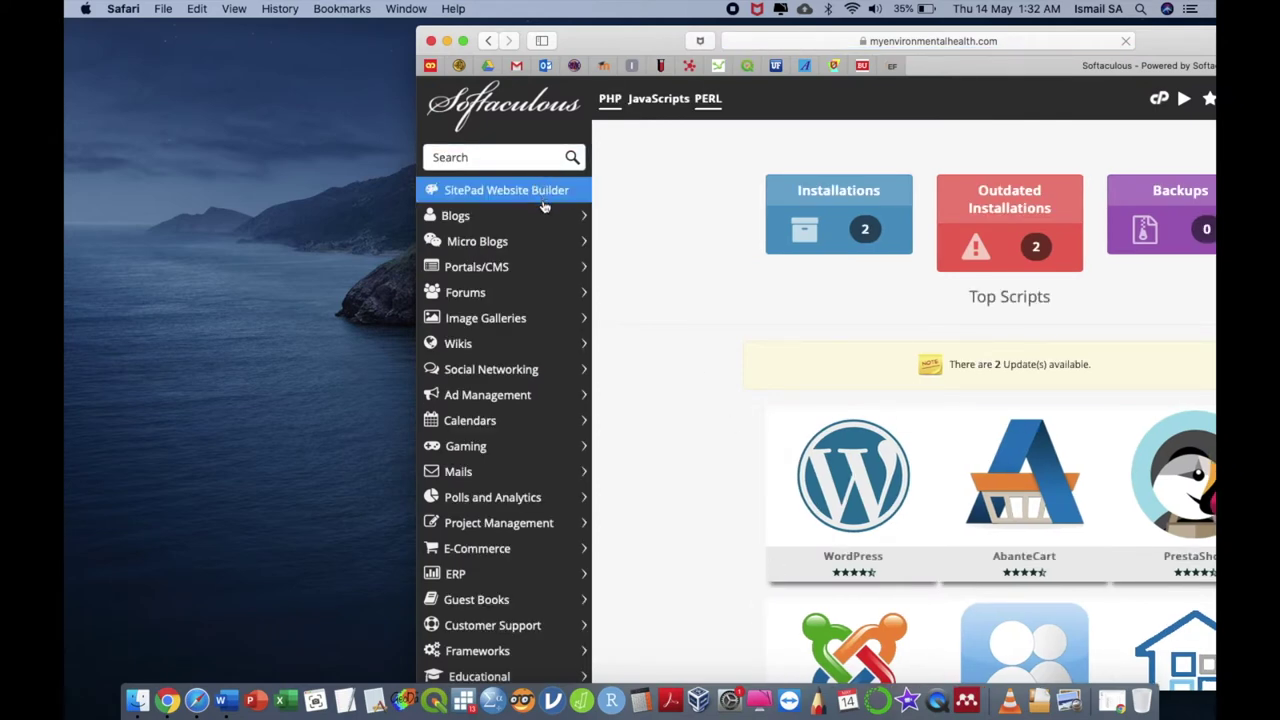
{"action": "scroll", "coordinate": [530, 422], "scroll_direction": "down", "scroll_amount": 5}
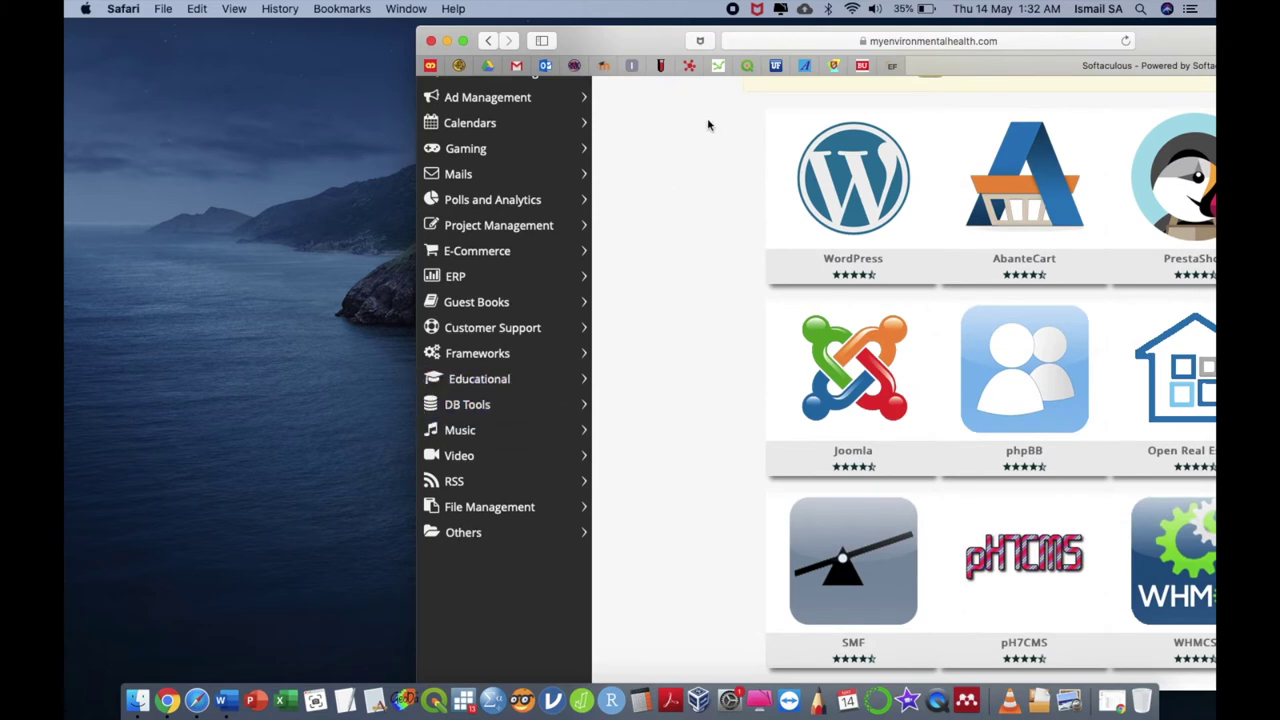
{"action": "left_click_drag", "start_coordinate": [656, 45], "coordinate": [330, 38]}
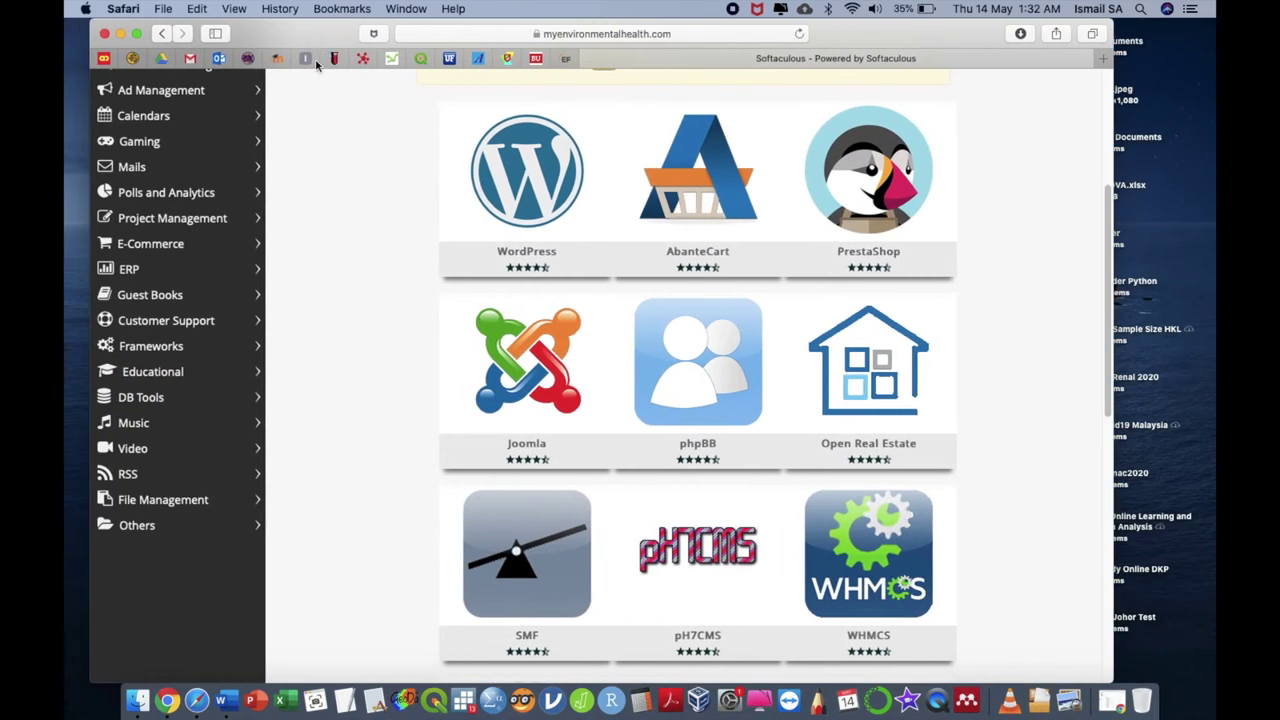
Open Moodle from the Educational category and start a new installation
{"action": "left_click", "coordinate": [178, 370]}
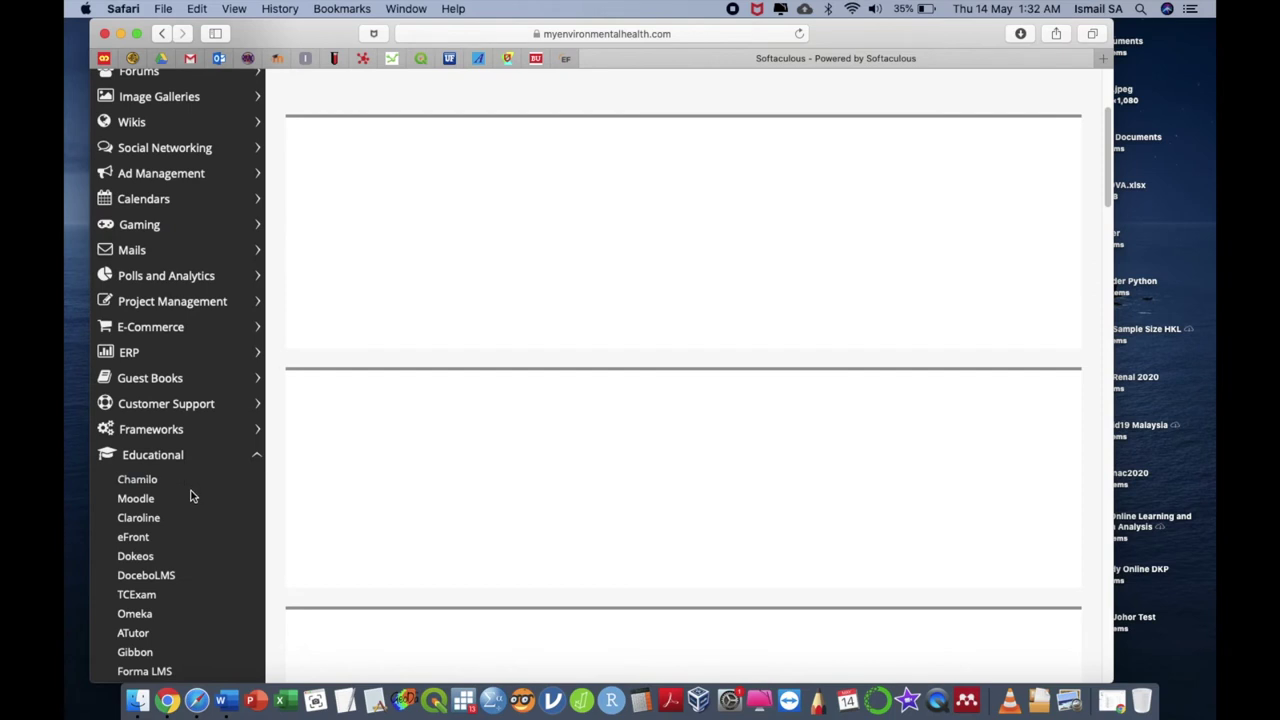
{"action": "scroll", "coordinate": [191, 494], "scroll_direction": "down", "scroll_amount": 3}
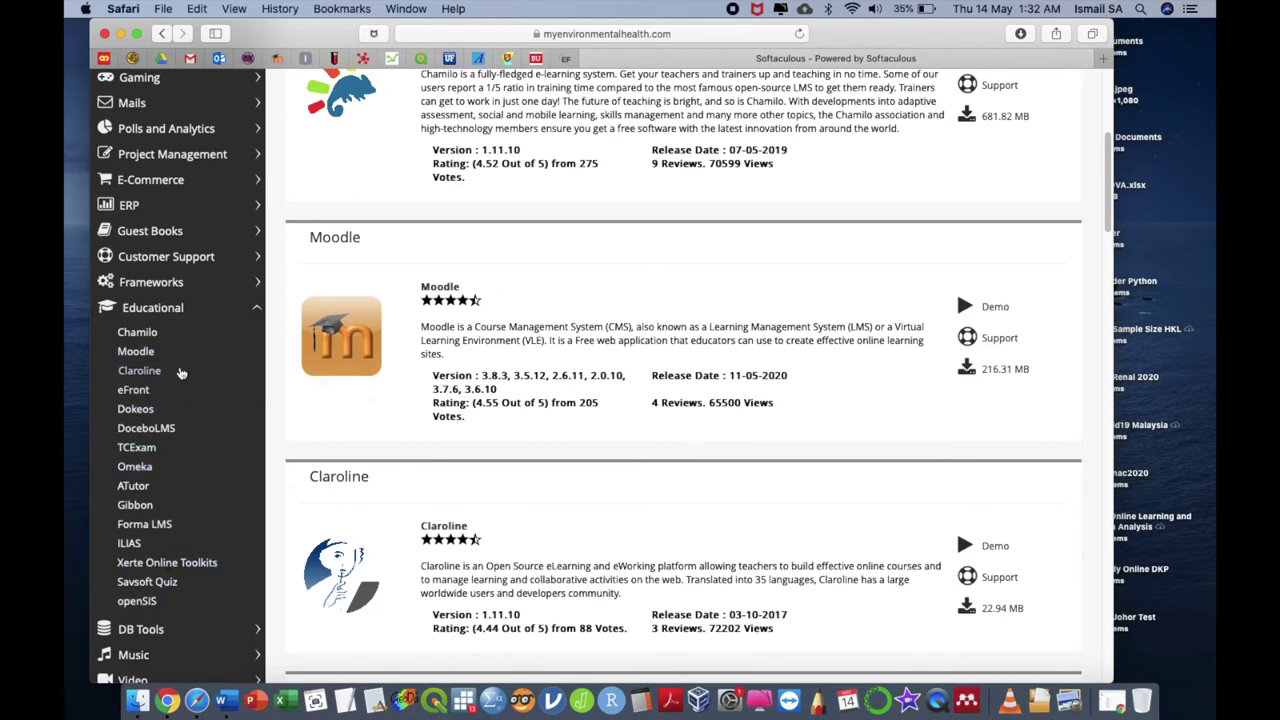
{"action": "left_click", "coordinate": [152, 356]}
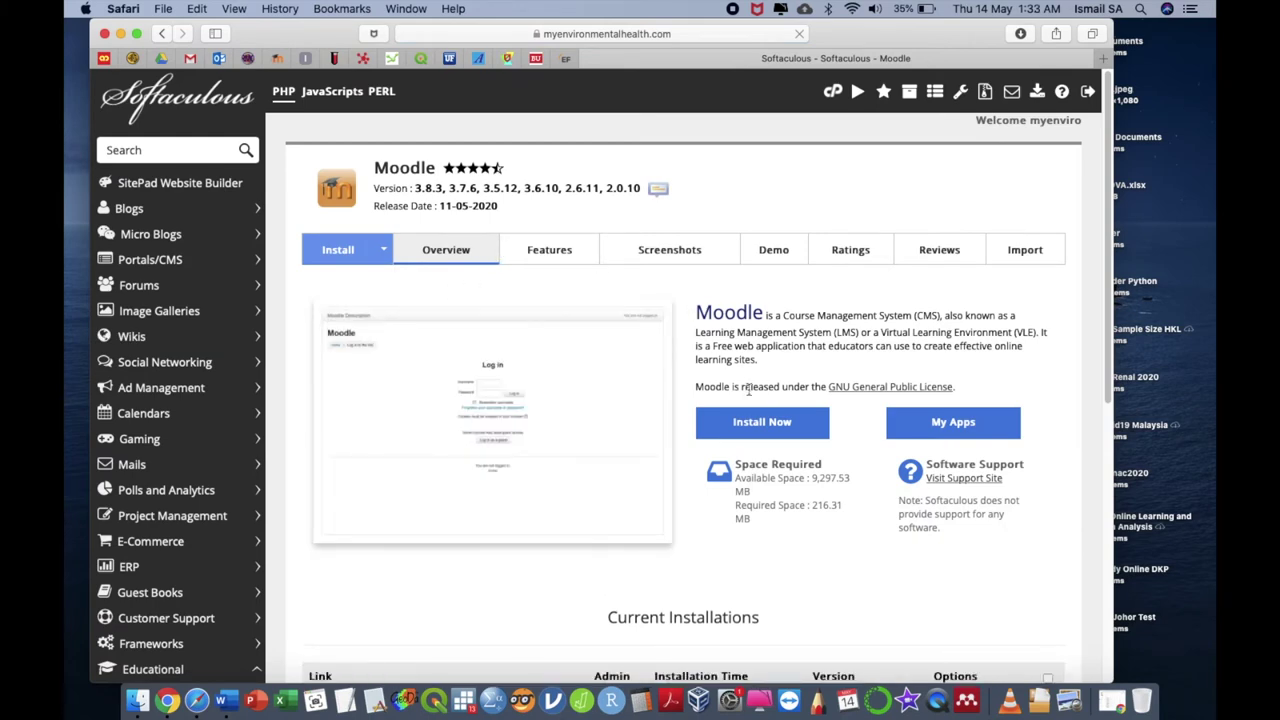
{"action": "scroll", "coordinate": [789, 434], "scroll_direction": "down", "scroll_amount": 2}
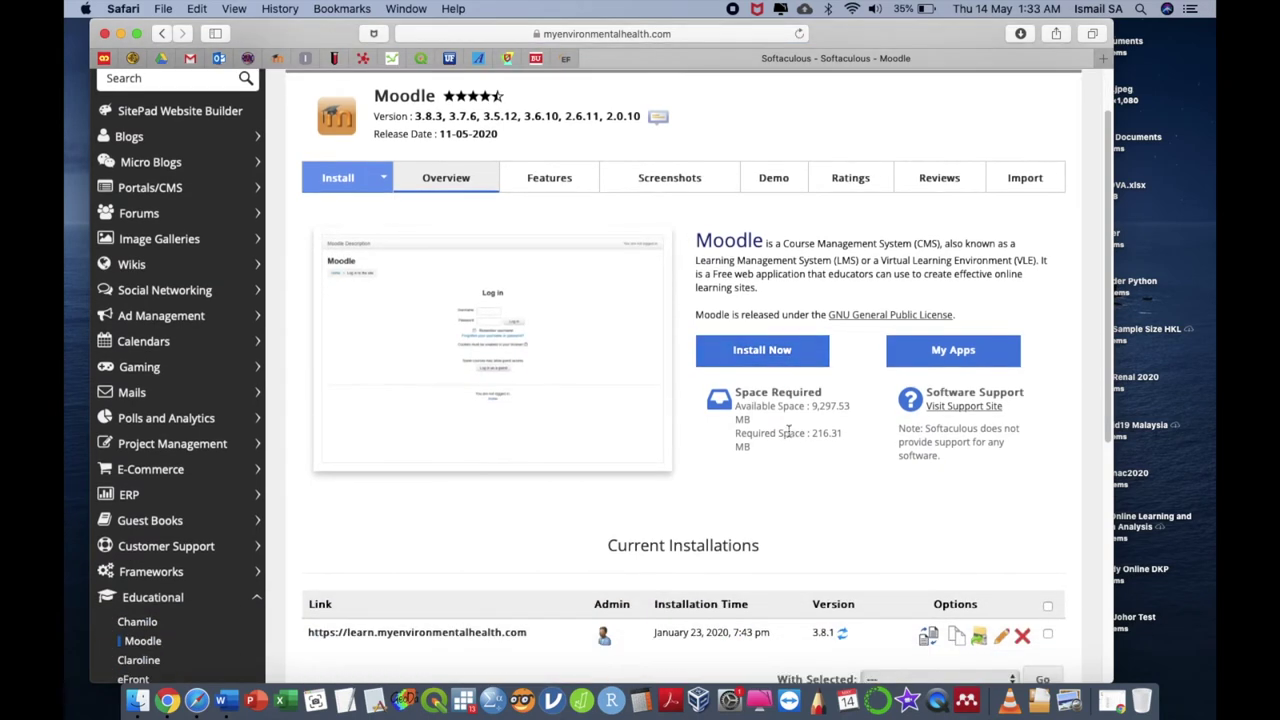
{"action": "left_click", "coordinate": [778, 352]}
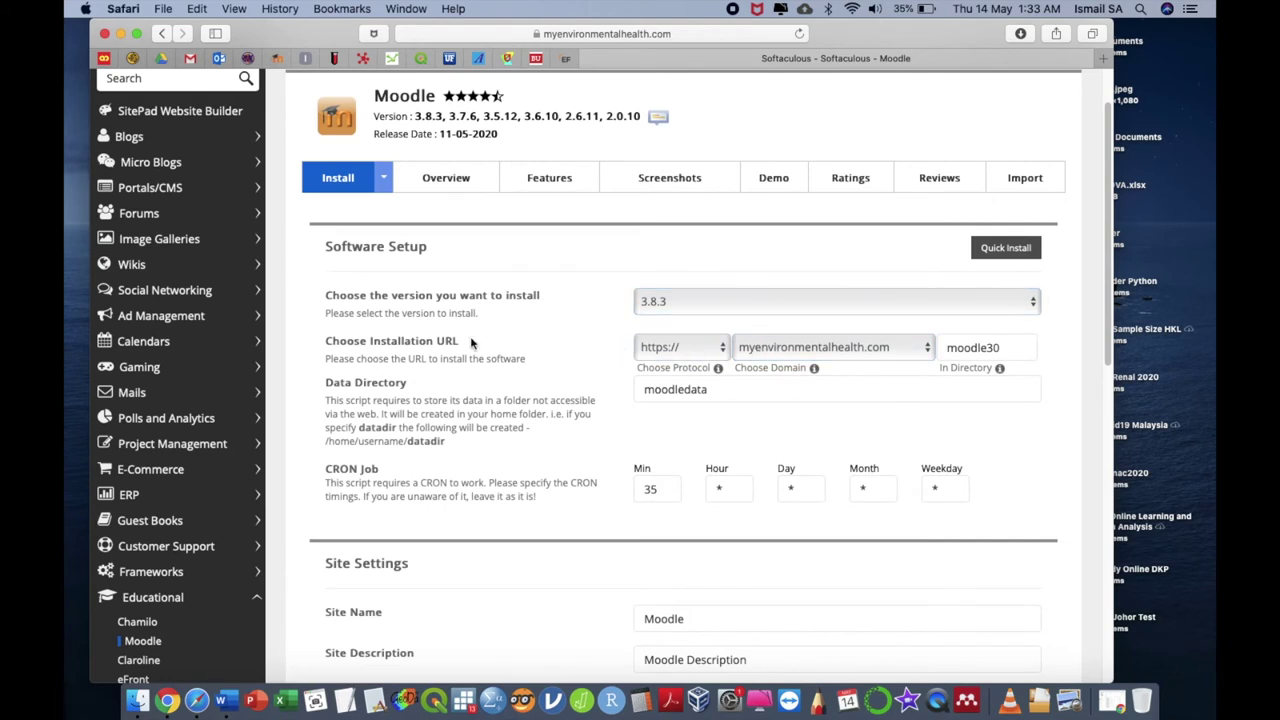
Select lms.myenvironmentalhealth.com as the Moodle install domain, keeping the moodle30 directory
{"action": "left_click", "coordinate": [798, 358]}
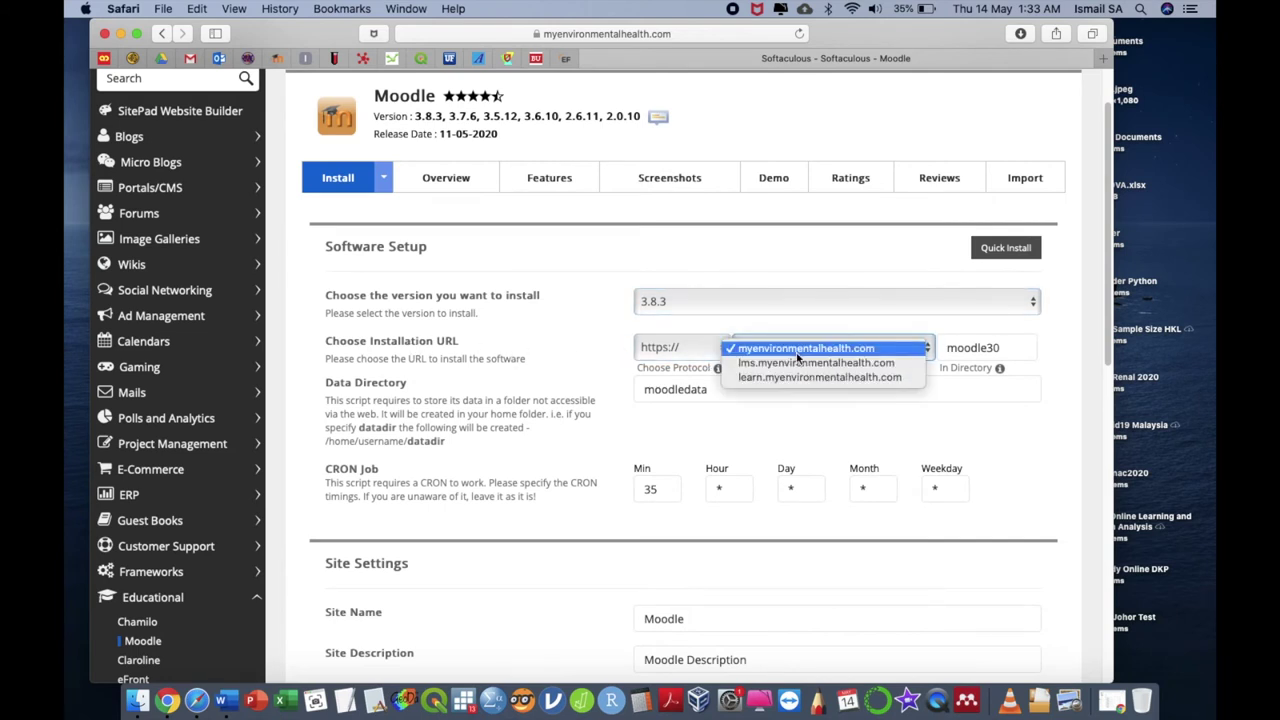
{"action": "left_click", "coordinate": [806, 366]}
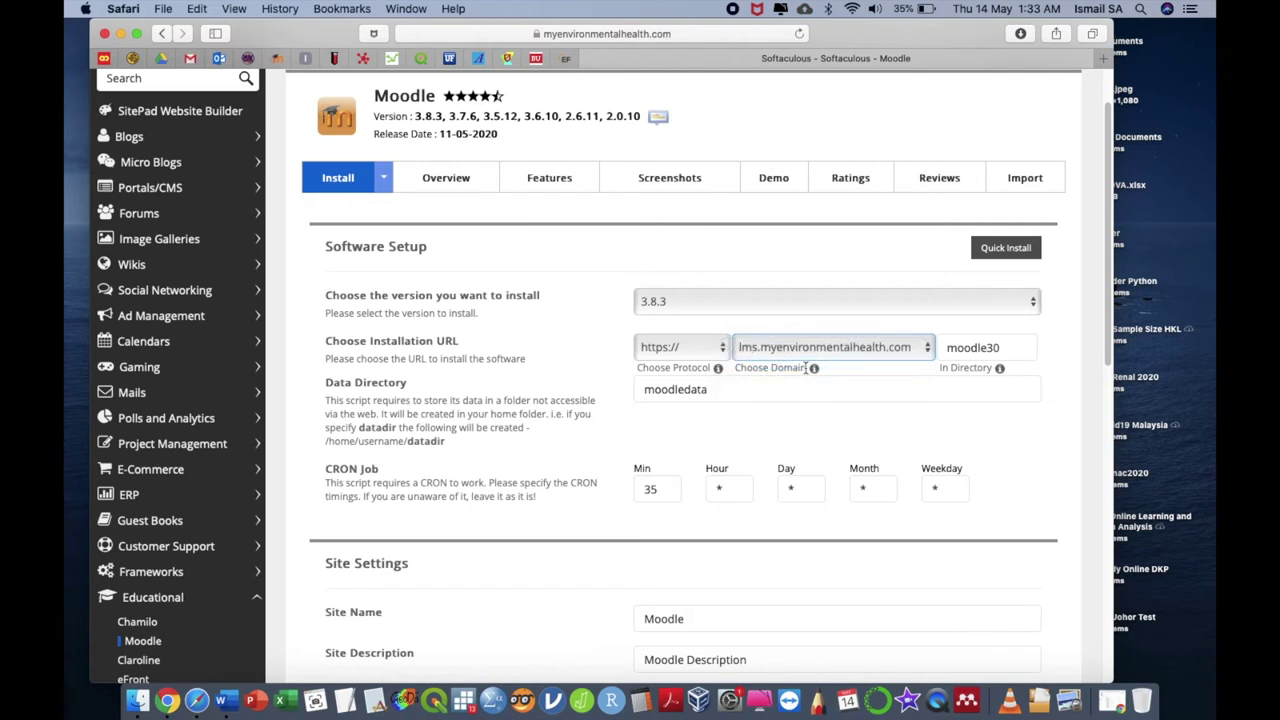
{"action": "left_click", "coordinate": [814, 462]}
{"action": "scroll", "coordinate": [814, 462], "scroll_direction": "down", "scroll_amount": 5}
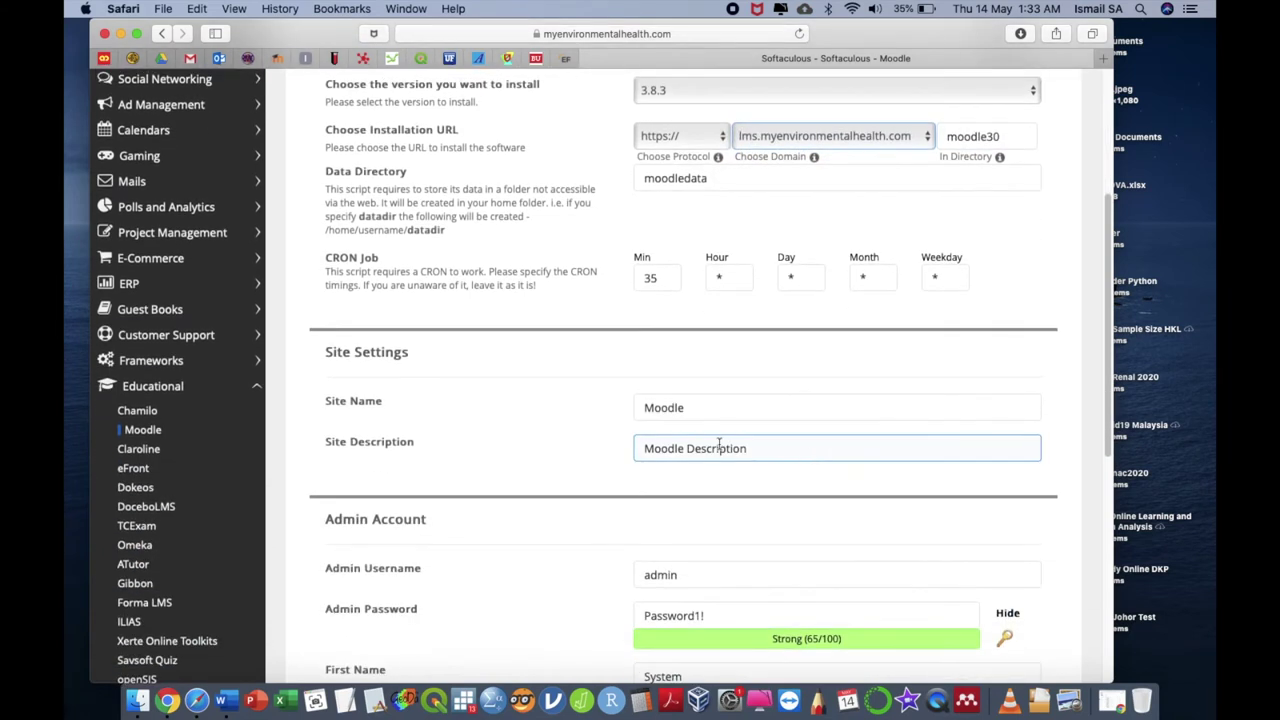
Set the Moodle Site Name to LMS and the Site Description to LMS Example
{"action": "double_click", "coordinate": [763, 405]}
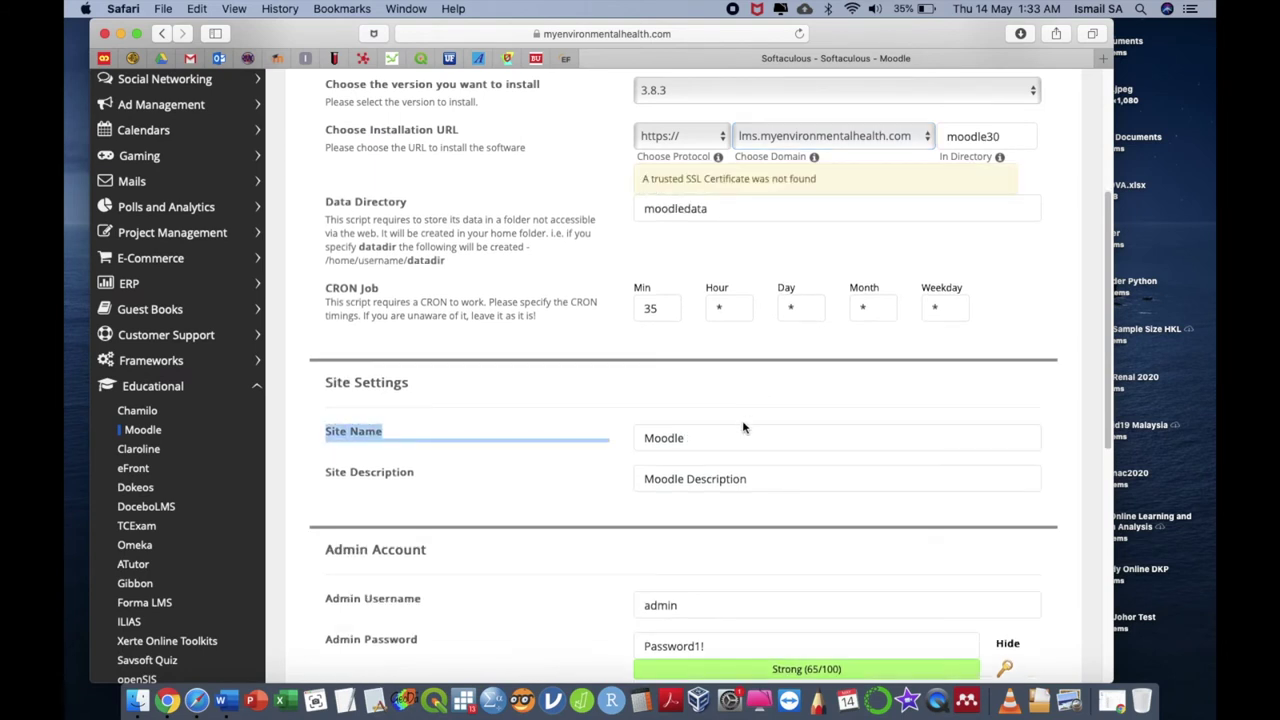
{"action": "double_click", "coordinate": [731, 434]}
{"action": "type", "text": "LMS"}
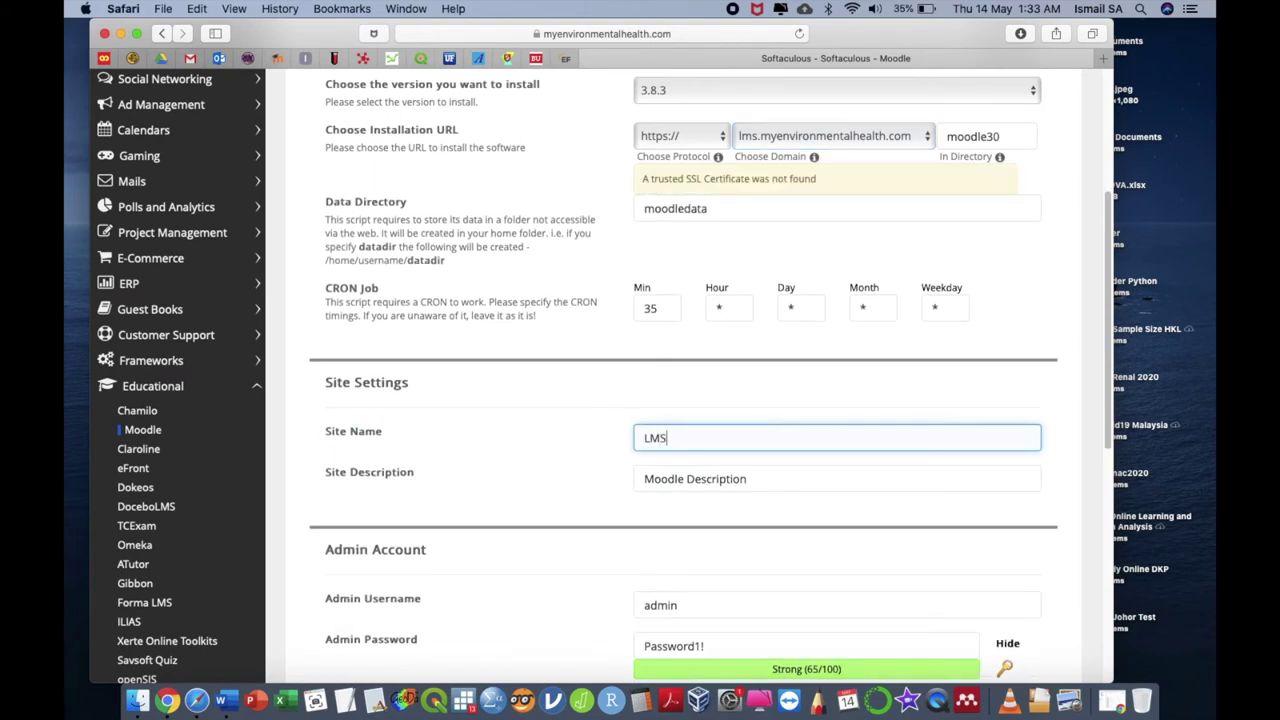
{"action": "key", "text": "Tab"}
{"action": "type", "text": "LSM"}
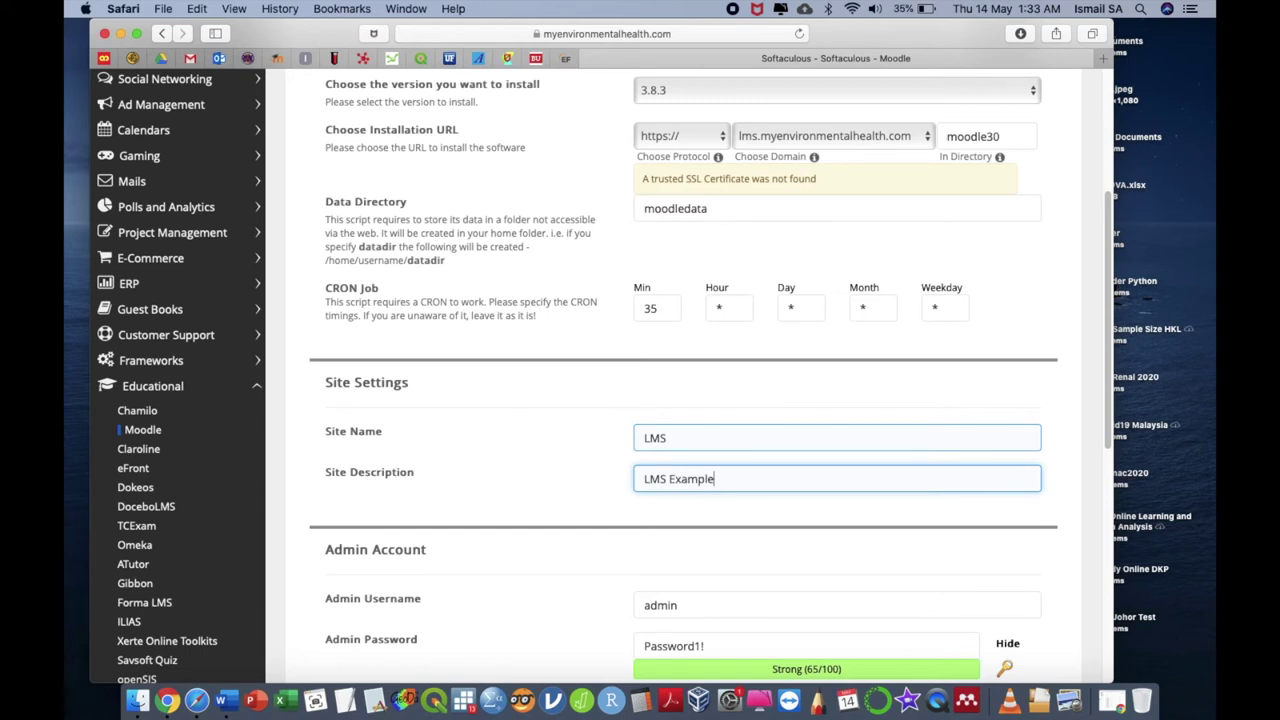
Review the generated admin password and submit the Moodle installation
{"action": "scroll", "coordinate": [711, 424], "scroll_direction": "down", "scroll_amount": 5}
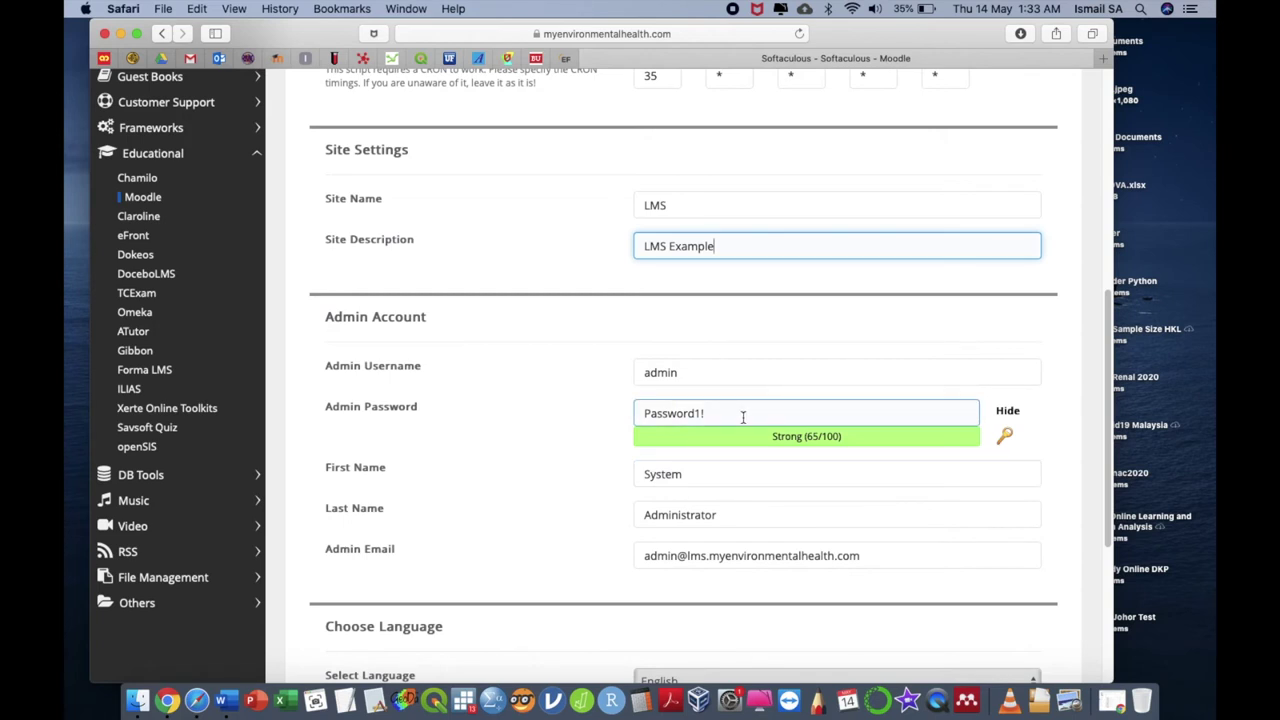
{"action": "left_click", "coordinate": [722, 418]}
{"action": "scroll", "coordinate": [722, 418], "scroll_direction": "down", "scroll_amount": 6}
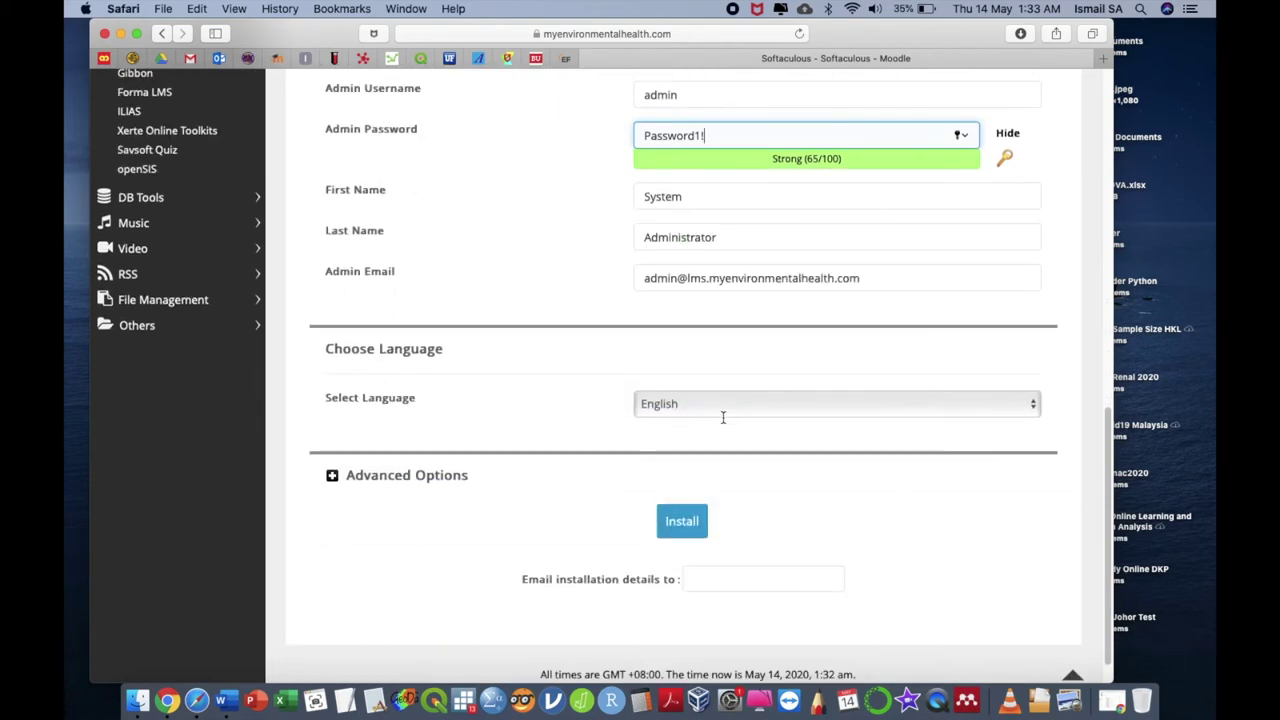
{"action": "left_click", "coordinate": [684, 522]}
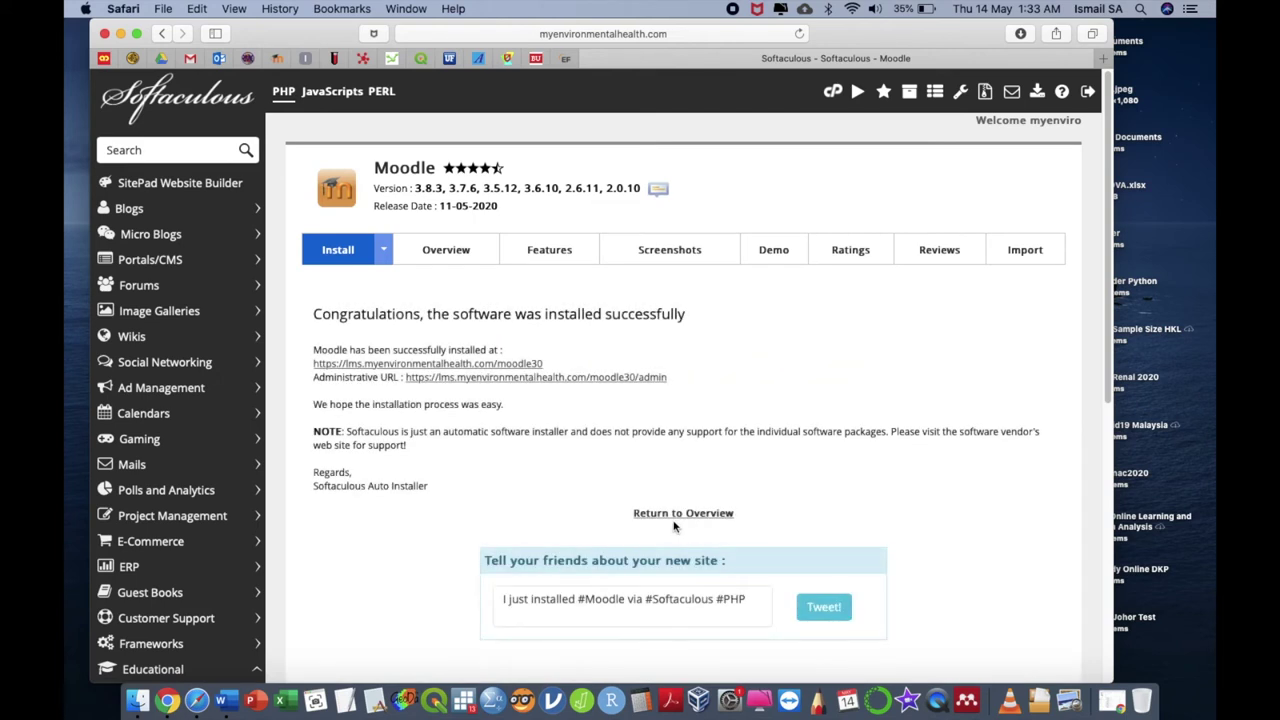
Open the new Moodle site, accepting its untrusted certificate with the Mac password
{"action": "left_click", "coordinate": [520, 364]}
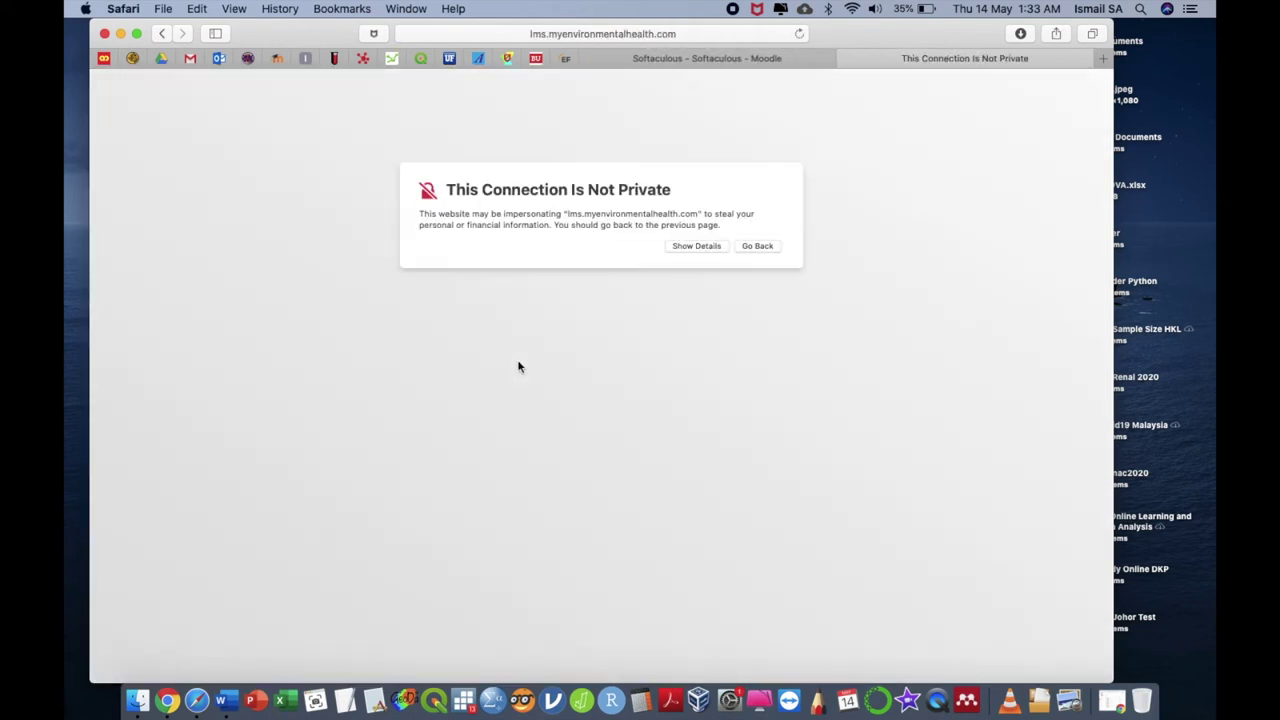
{"action": "left_click", "coordinate": [710, 246]}
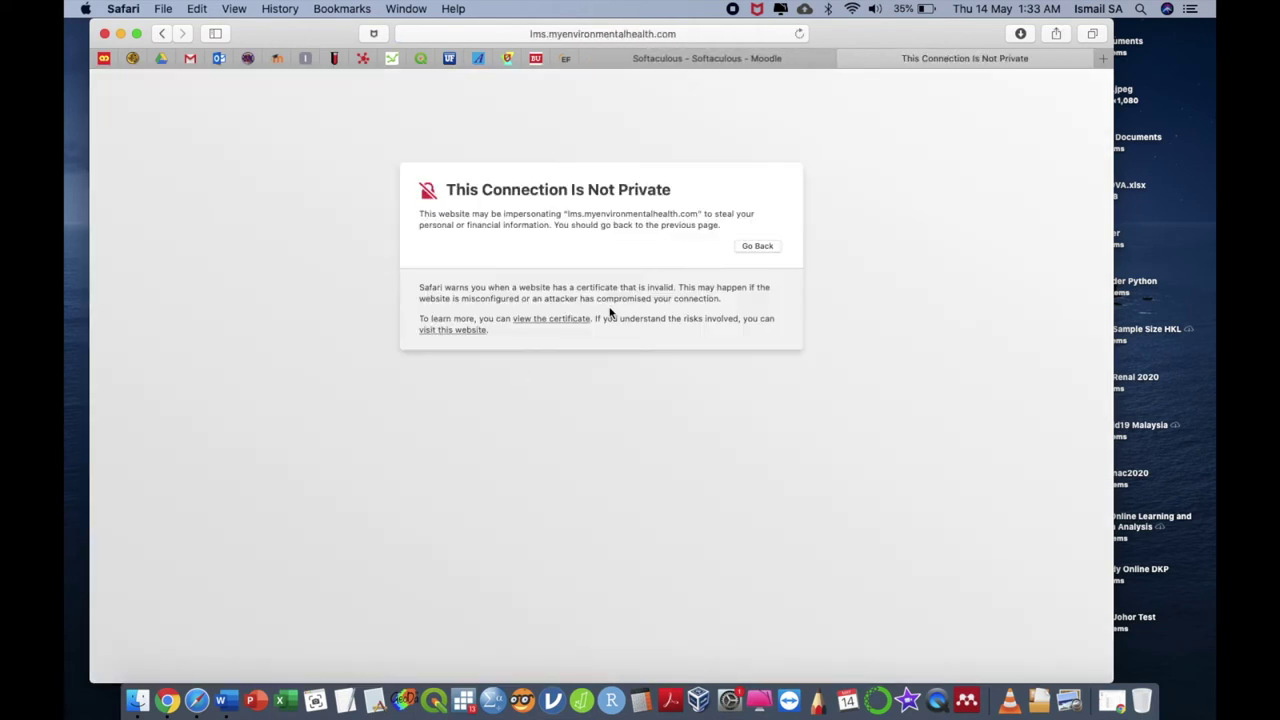
{"action": "left_click", "coordinate": [468, 331]}
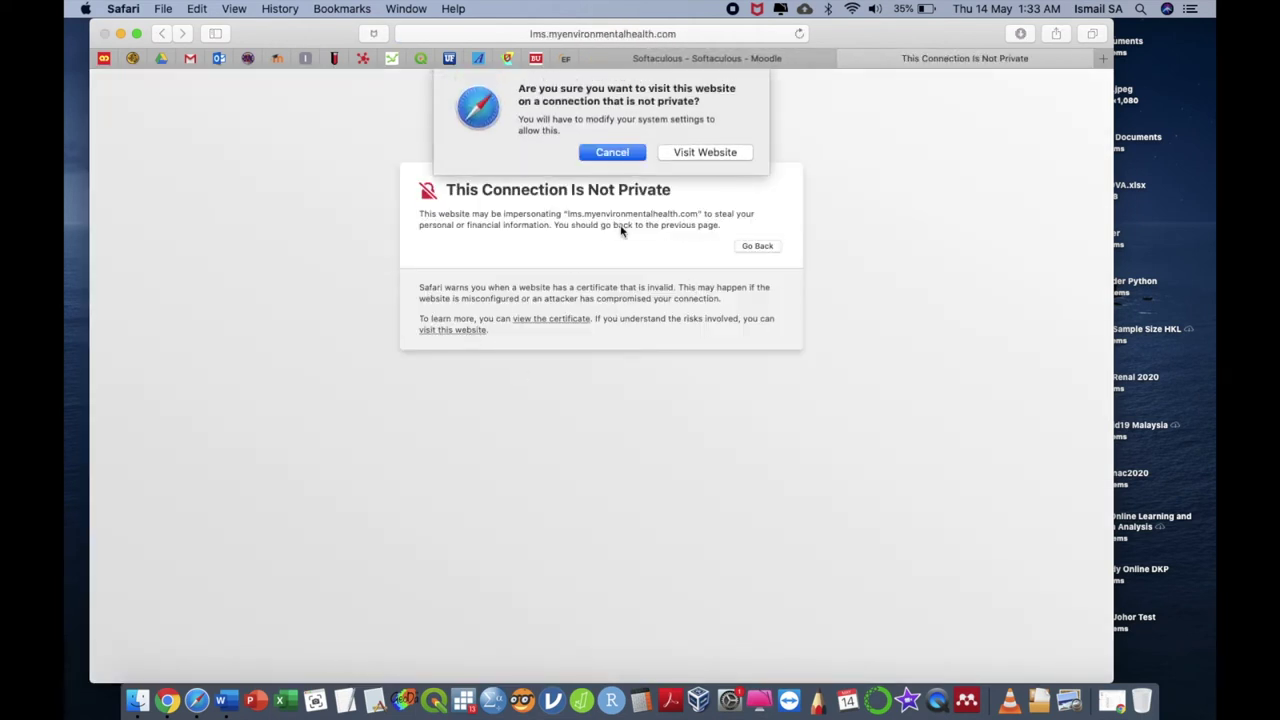
{"action": "left_click", "coordinate": [688, 153]}
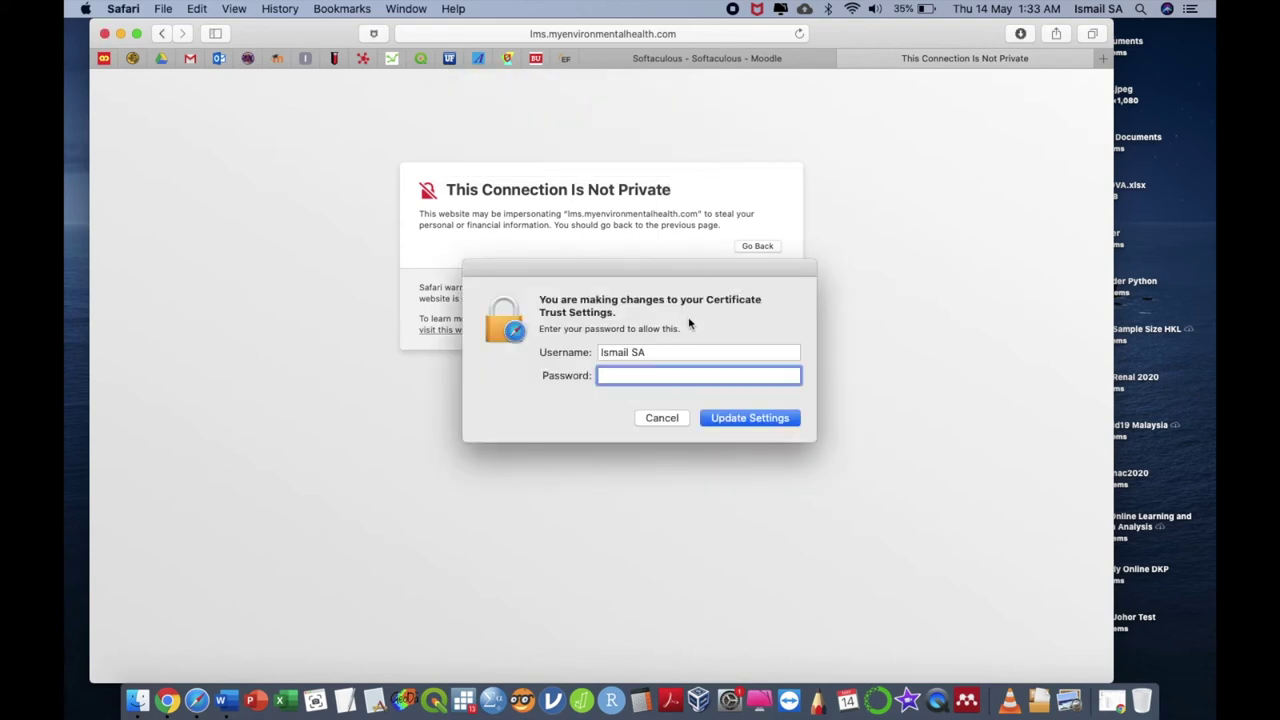
{"action": "type", "text": "•••••••••"}
{"action": "key", "text": "Return"}
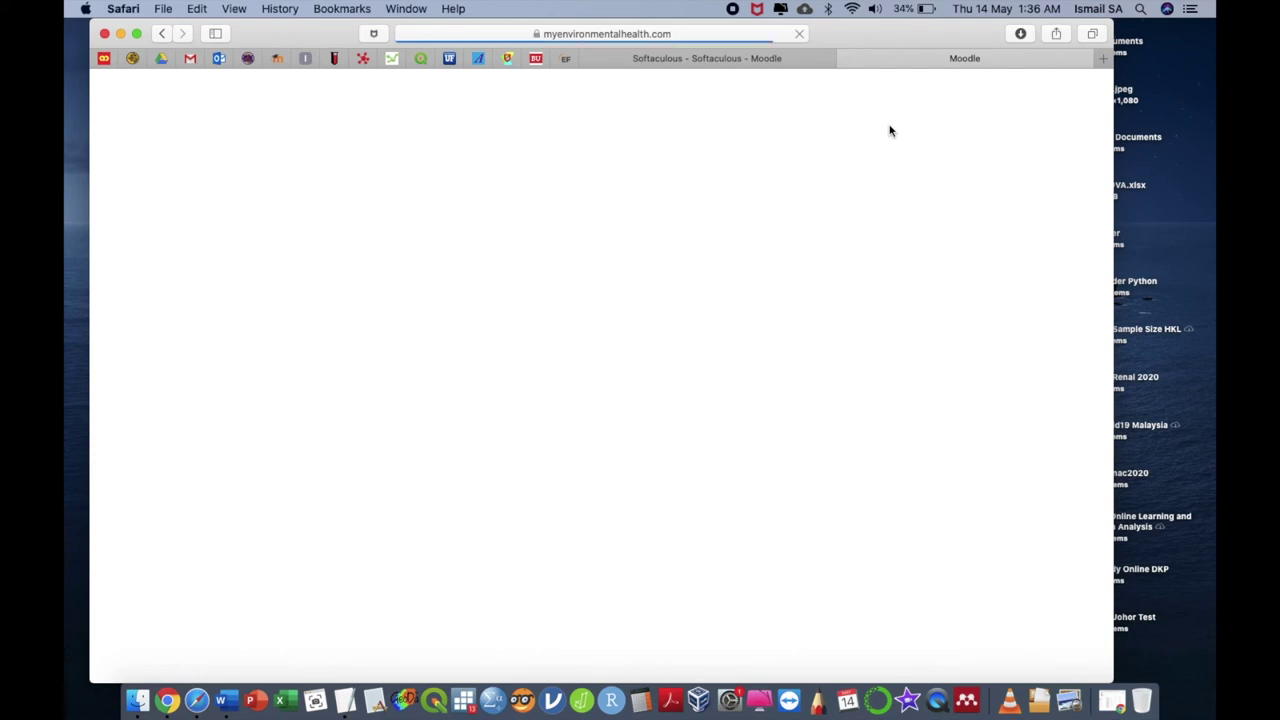
Log in to Moodle as admin with Remember username ticked, declining Safari's password update
{"action": "left_click", "coordinate": [1080, 90]}
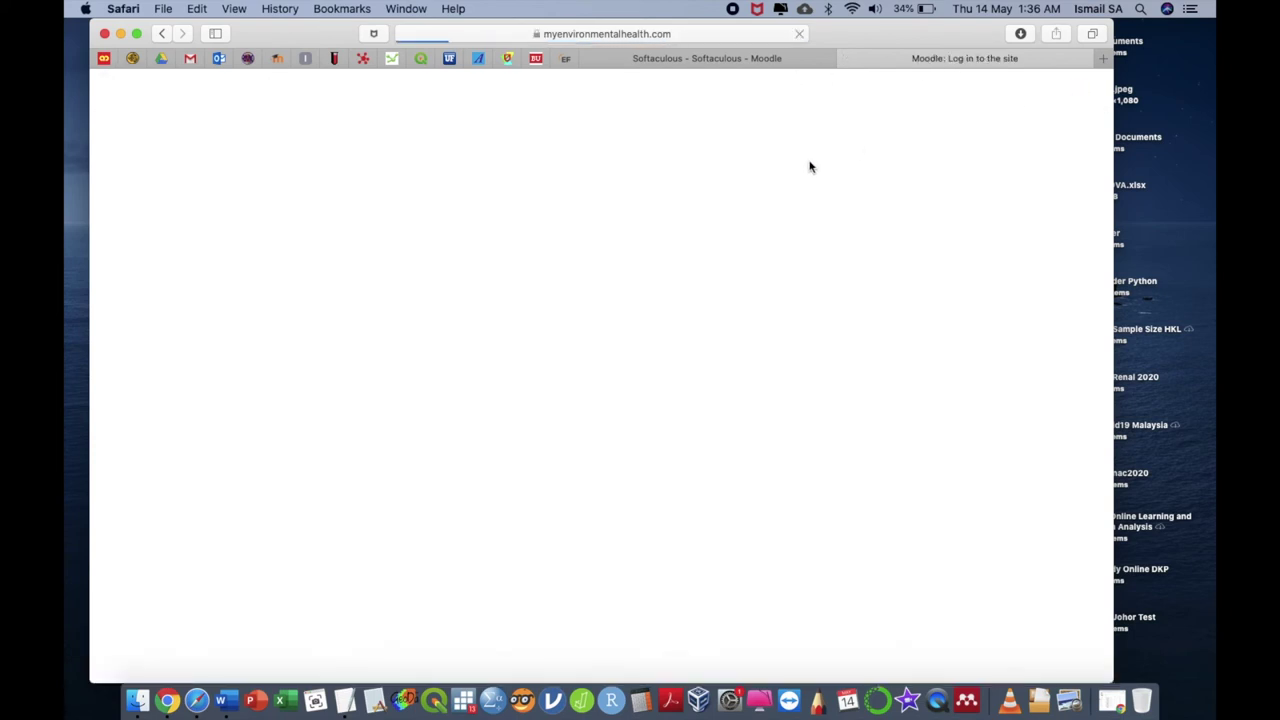
{"action": "left_click", "coordinate": [540, 218]}
{"action": "type", "text": "admin"}
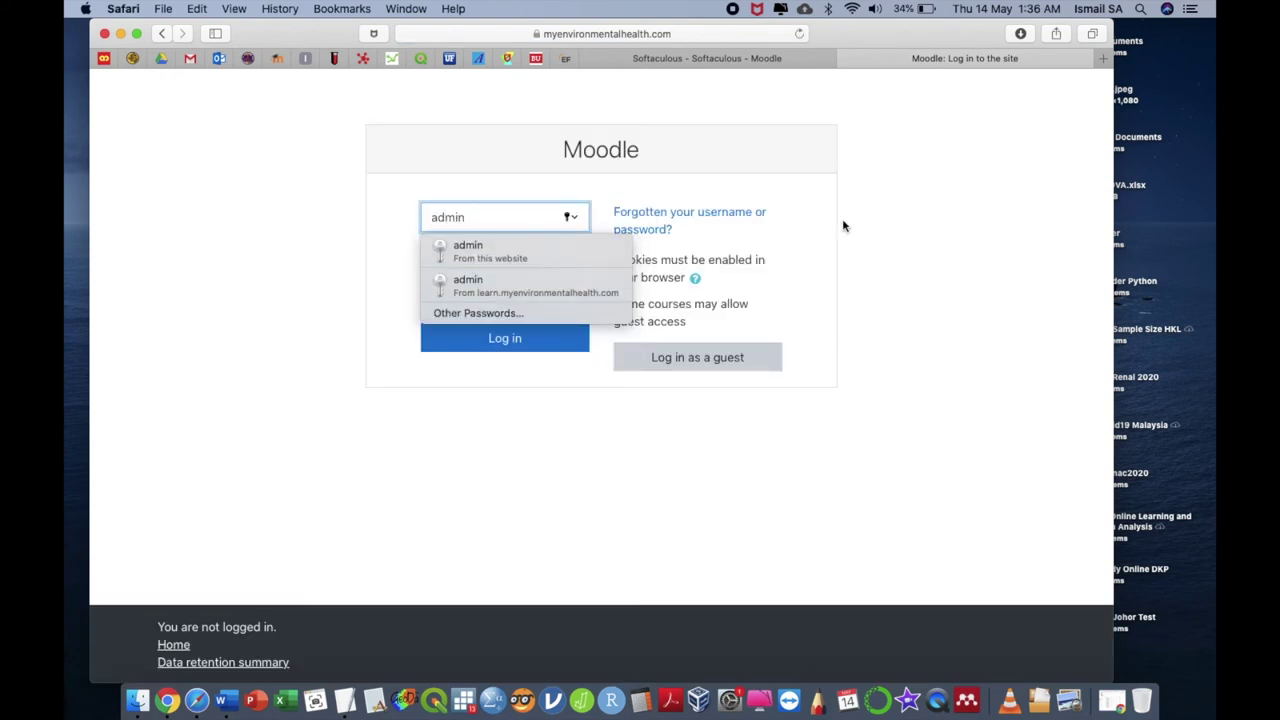
{"action": "left_click", "coordinate": [842, 218]}
{"action": "left_click", "coordinate": [552, 260]}
{"action": "type", "text": "•••••••"}
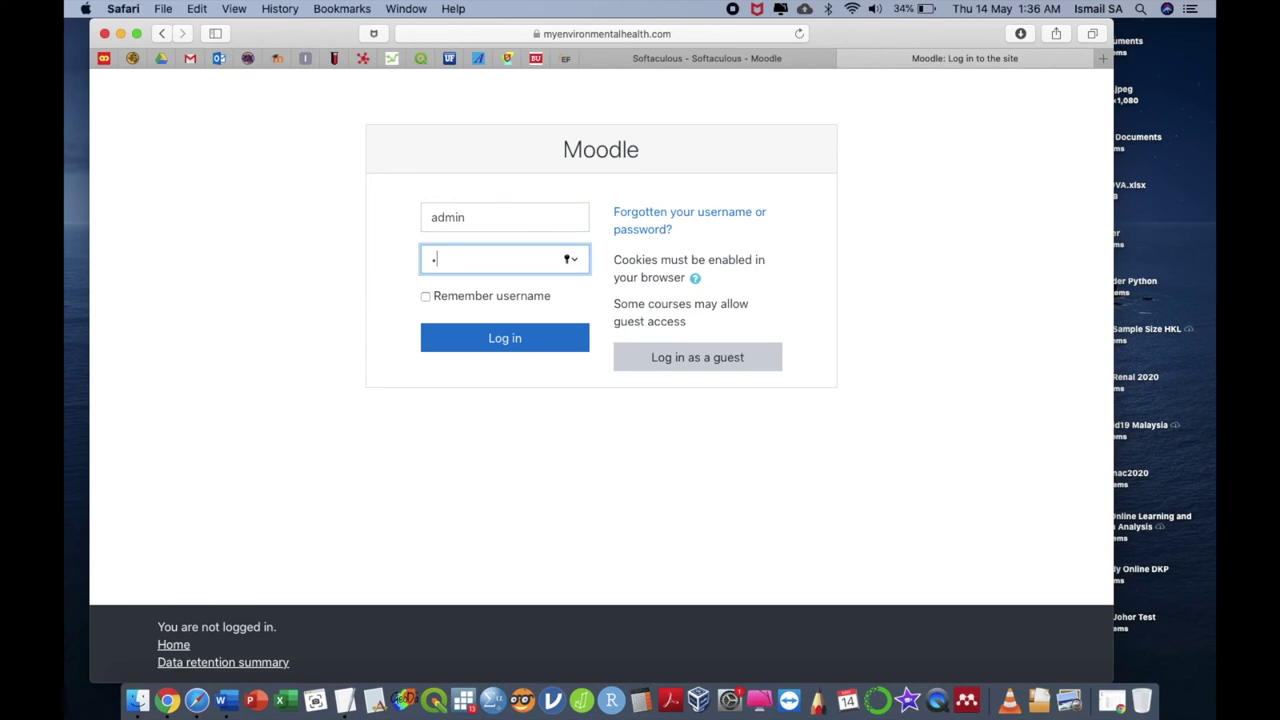
{"action": "type", "text": "•••"}
{"action": "left_click", "coordinate": [478, 297]}
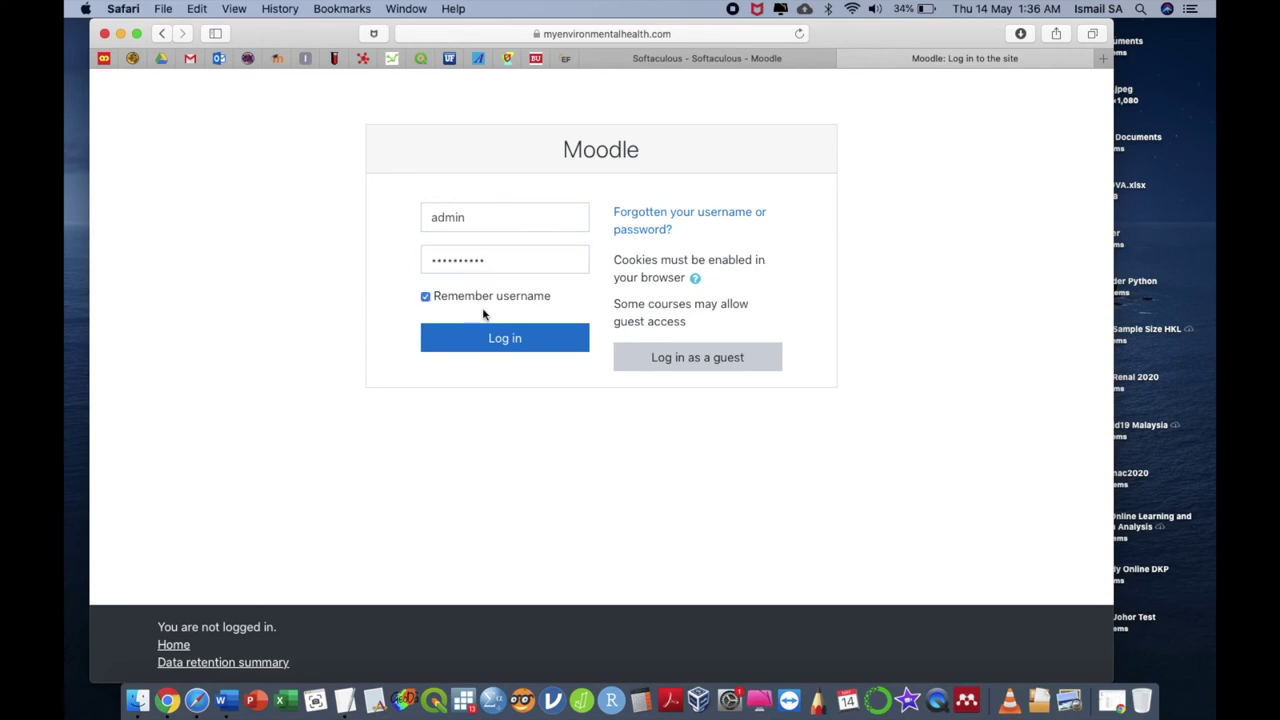
{"action": "left_click", "coordinate": [508, 340]}
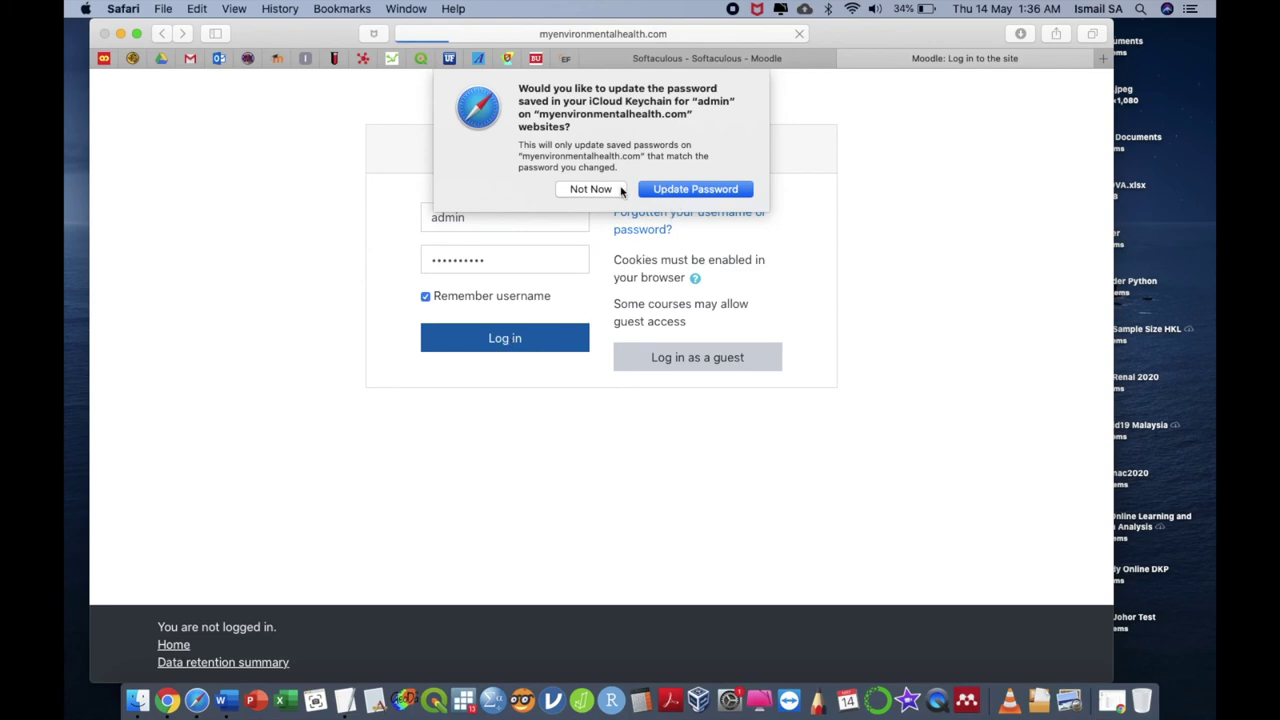
{"action": "left_click", "coordinate": [613, 189]}
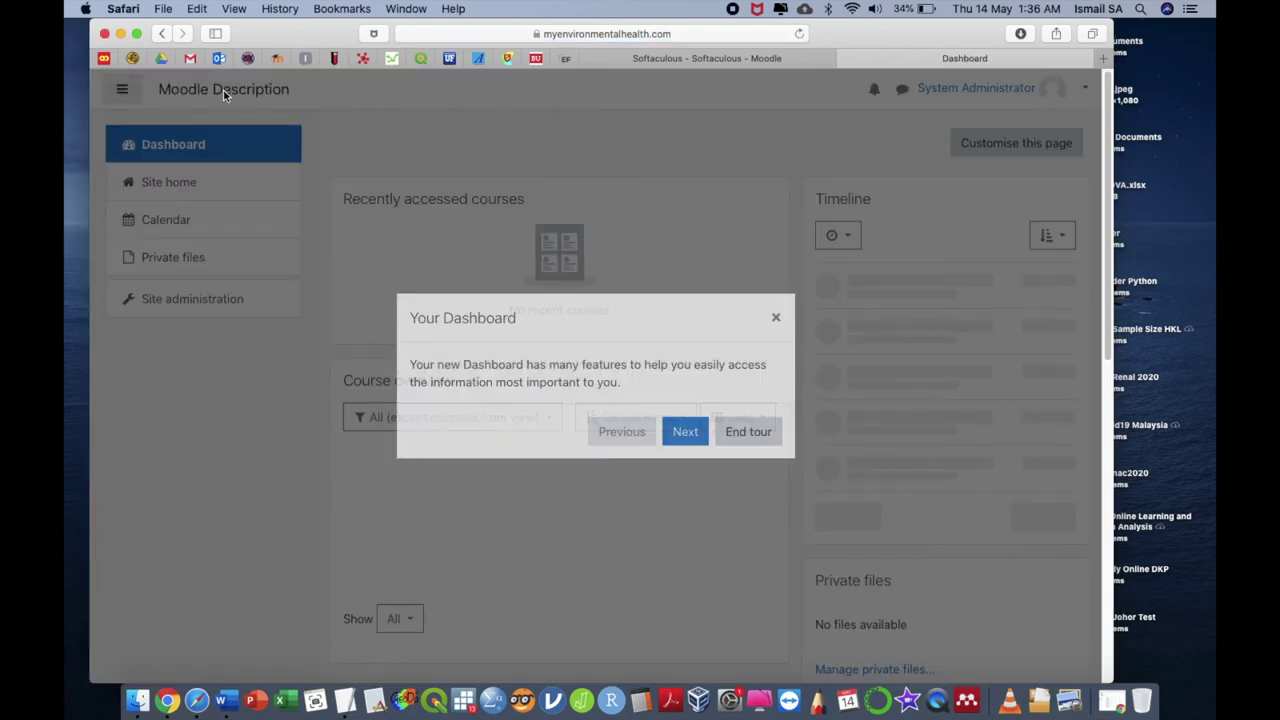
Dismiss the Moodle dashboard welcome tour and go to Site administration
{"action": "left_click", "coordinate": [740, 438]}
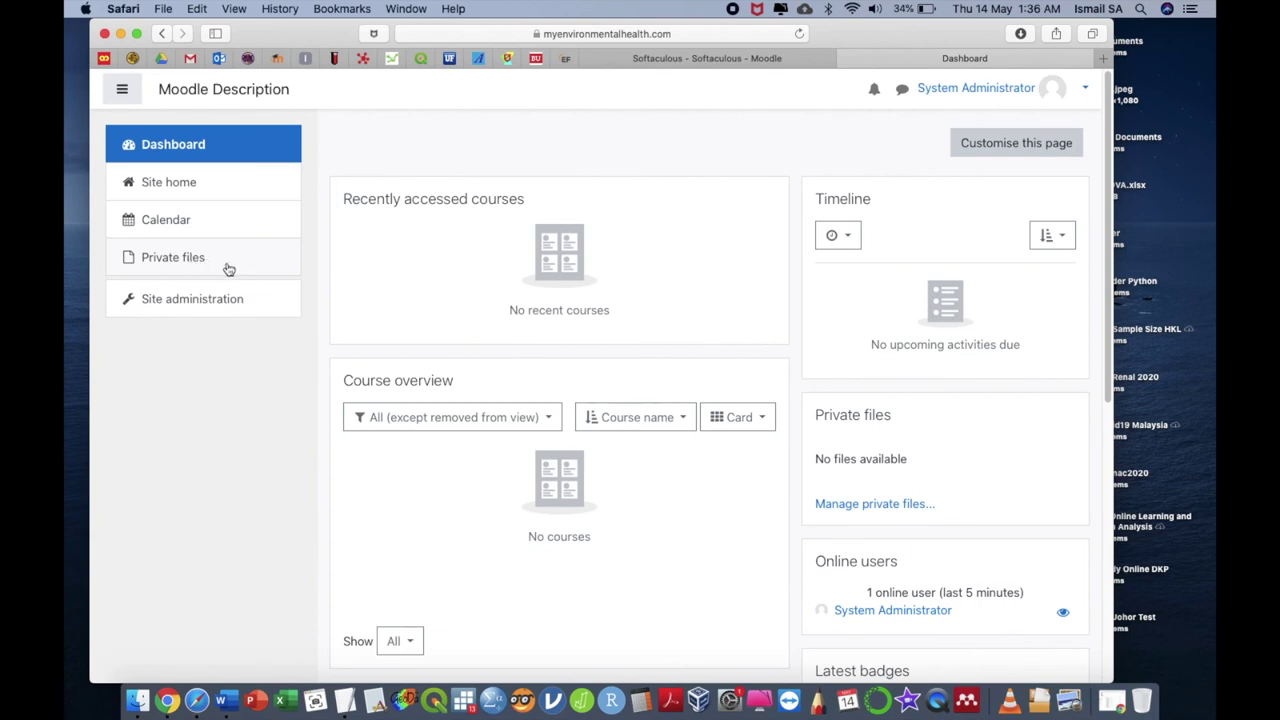
{"action": "left_click", "coordinate": [226, 297]}
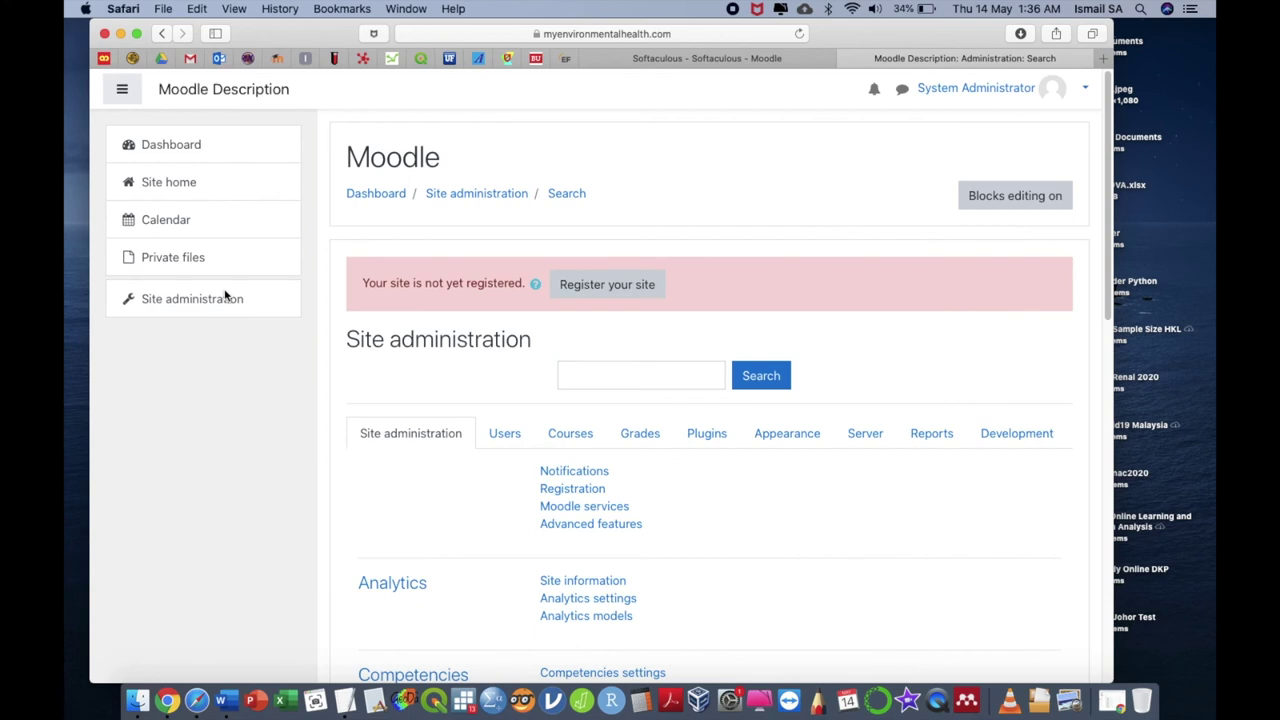
Browse the Users settings, then switch to the Courses category of Site administration
{"action": "left_click", "coordinate": [508, 436]}
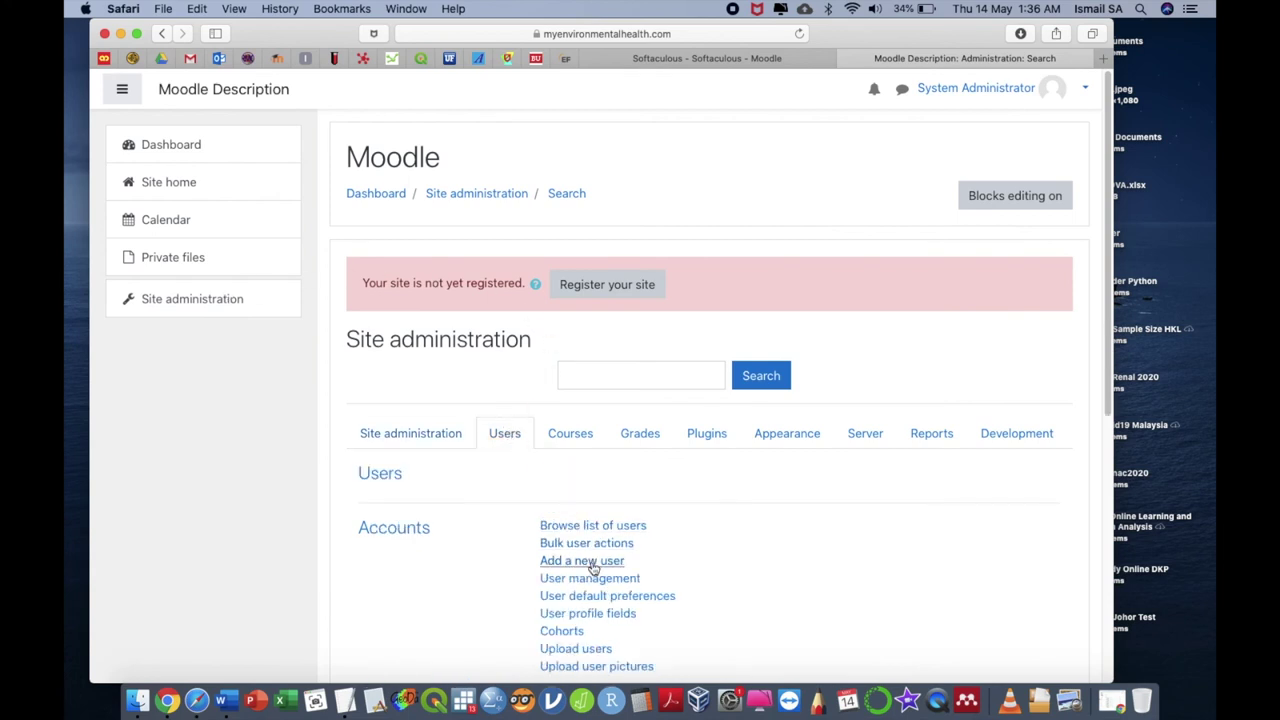
{"action": "scroll", "coordinate": [588, 560], "scroll_direction": "down", "scroll_amount": 2}
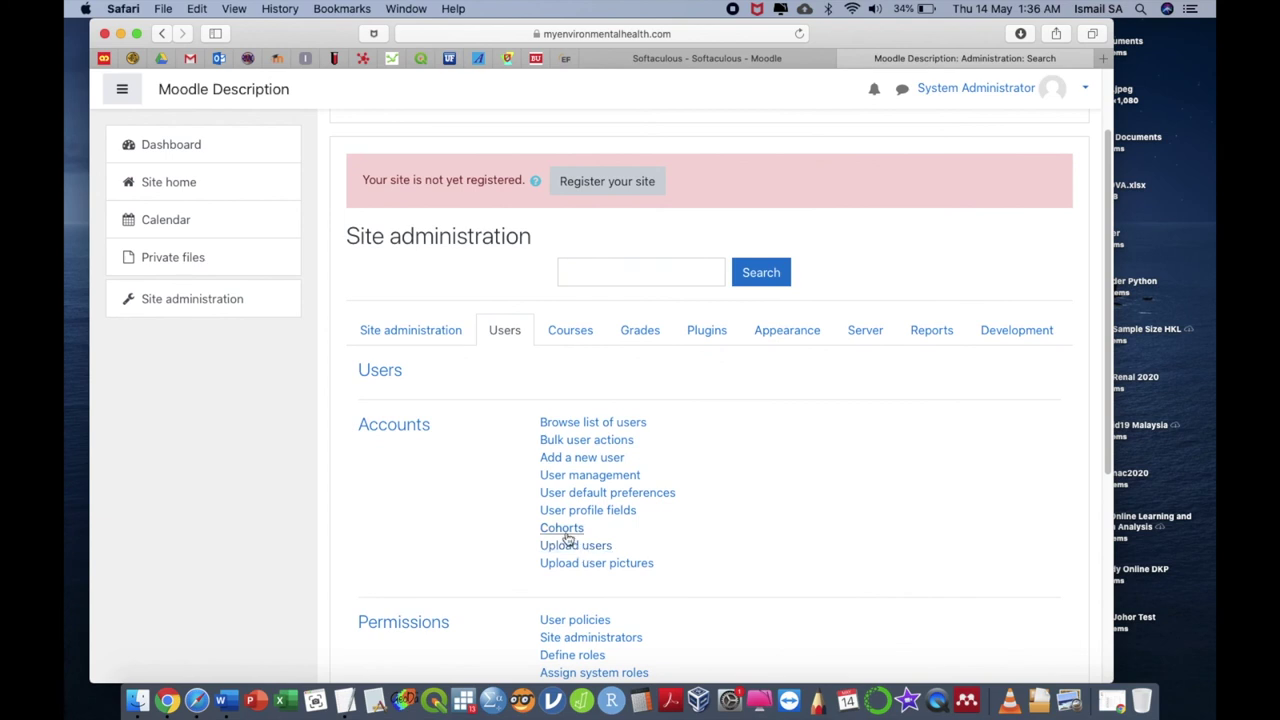
{"action": "left_click", "coordinate": [580, 335]}
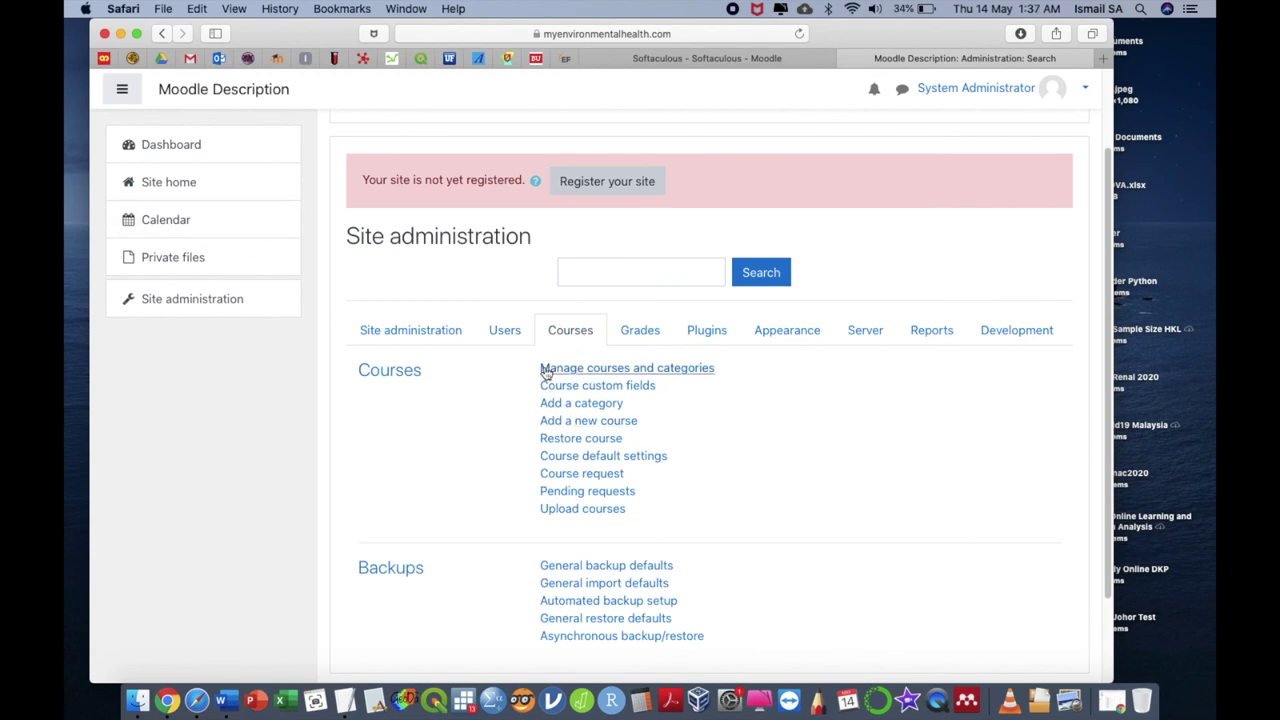
{"action": "scroll", "coordinate": [692, 370], "scroll_direction": "up", "scroll_amount": 3}
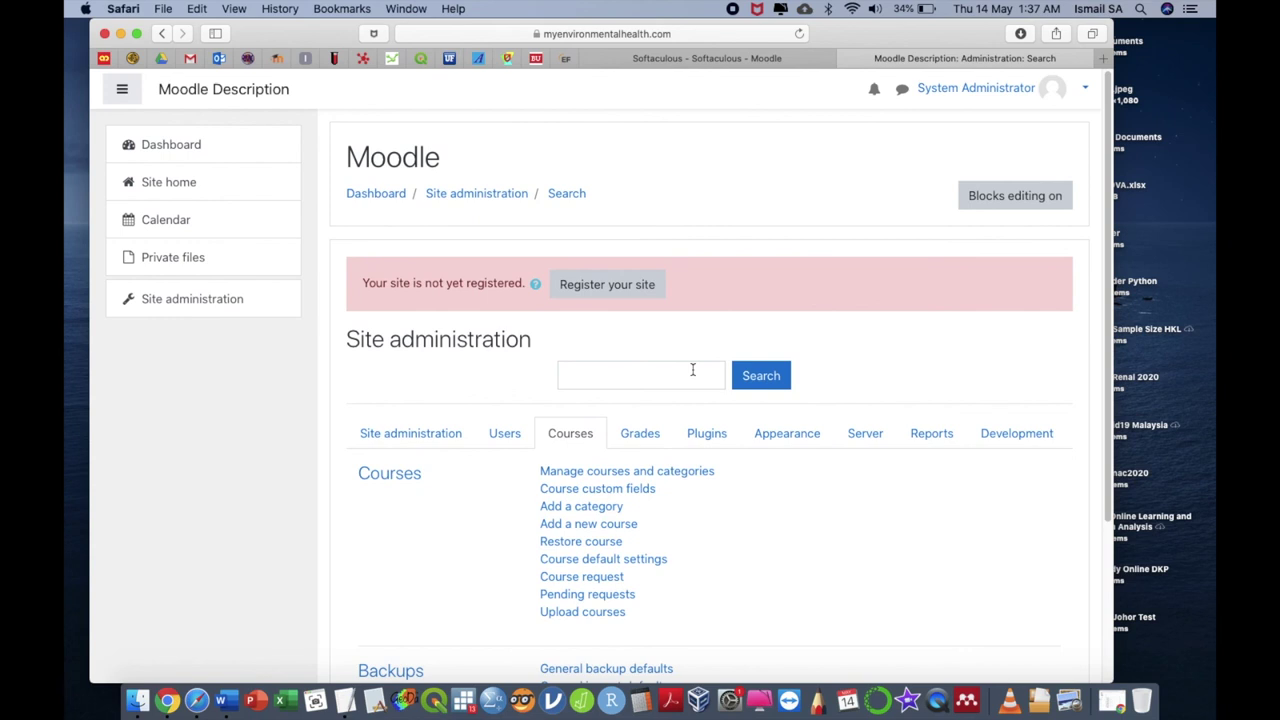